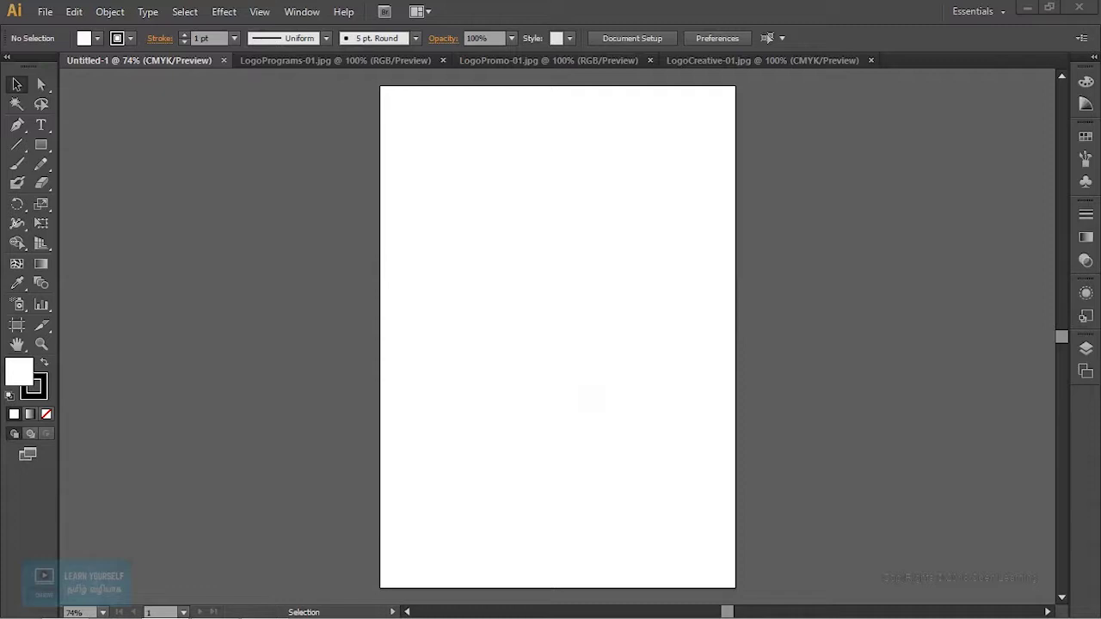
# Step: Copy the Open Learning Programs logo from LogoPrograms-01.jpg and paste it into Untitled-1
pyautogui.click(352, 61)
pyautogui.hotkey('ctrl', '0')
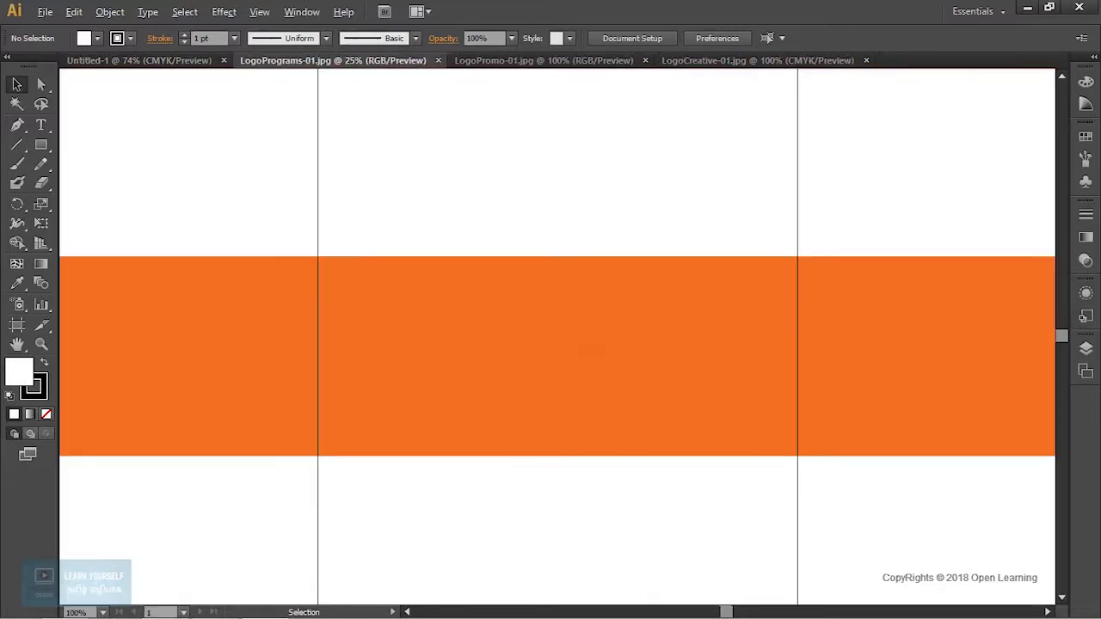
pyautogui.hotkey('ctrl', '-')
pyautogui.hotkey('ctrl', '-')
pyautogui.hotkey('ctrl', 'a')
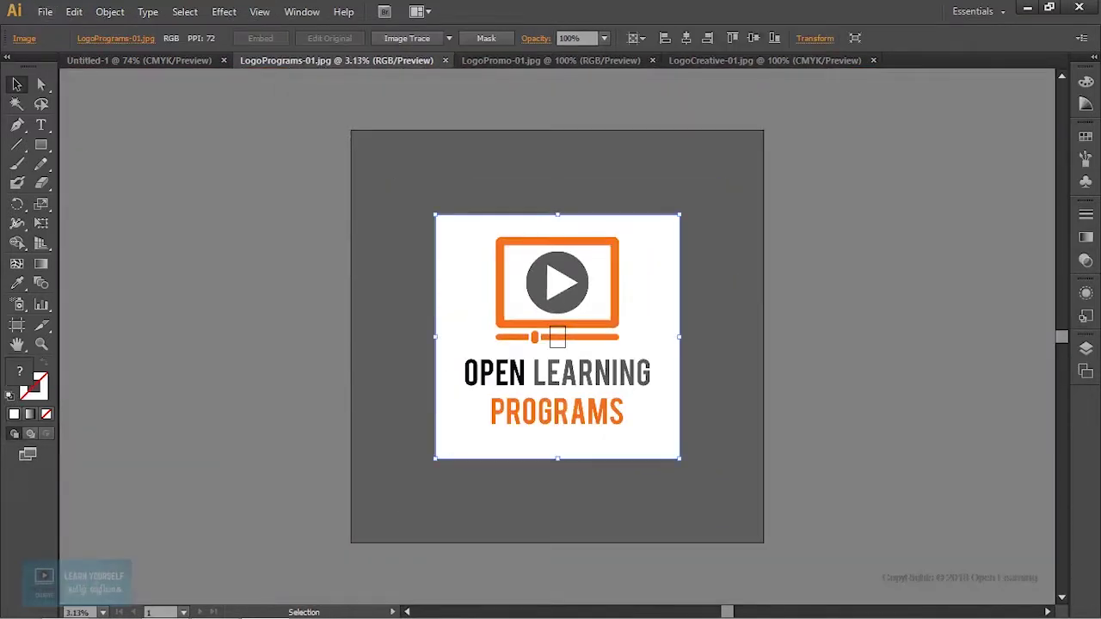
pyautogui.click(160, 62)
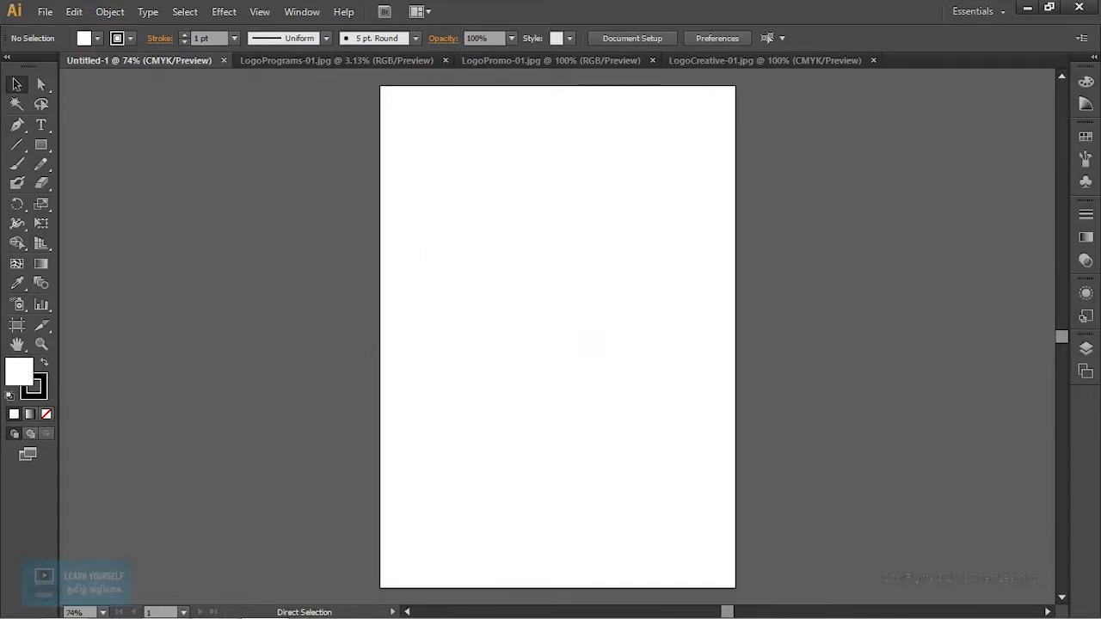
pyautogui.hotkey('ctrl', 'v')
# Step: Shrink the pasted Programs logo small and place it in the page's top-left corner
pyautogui.hotkey('ctrl', '-')
pyautogui.hotkey('ctrl', '-')
pyautogui.hotkey('ctrl', '-')
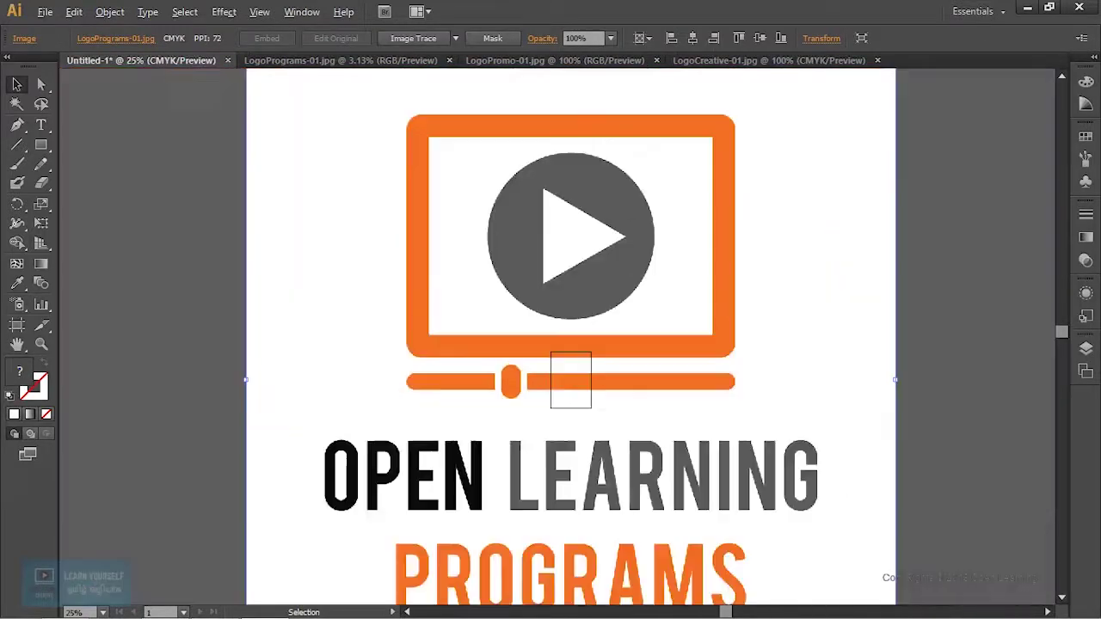
pyautogui.hotkey('ctrl', '-')
pyautogui.hotkey('ctrl', '-')
pyautogui.hotkey('ctrl', '-')
pyautogui.moveTo(679, 459); pyautogui.dragTo(557, 340)
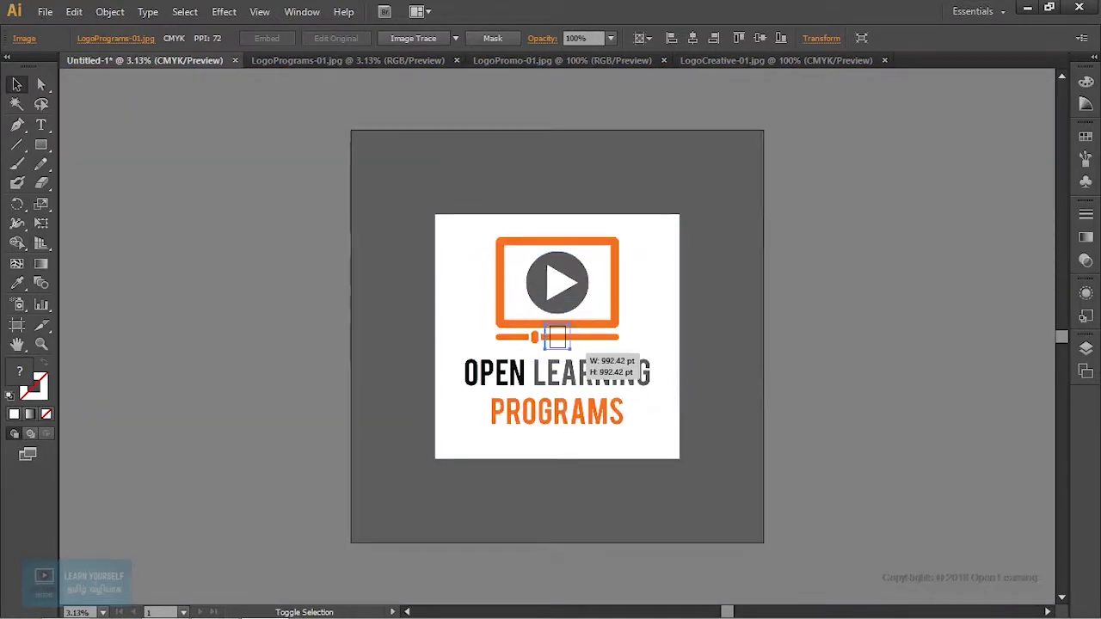
pyautogui.moveTo(558, 340); pyautogui.dragTo(557, 337)
pyautogui.hotkey('ctrl', '+')
pyautogui.hotkey('ctrl', '+')
pyautogui.hotkey('ctrl', '+')
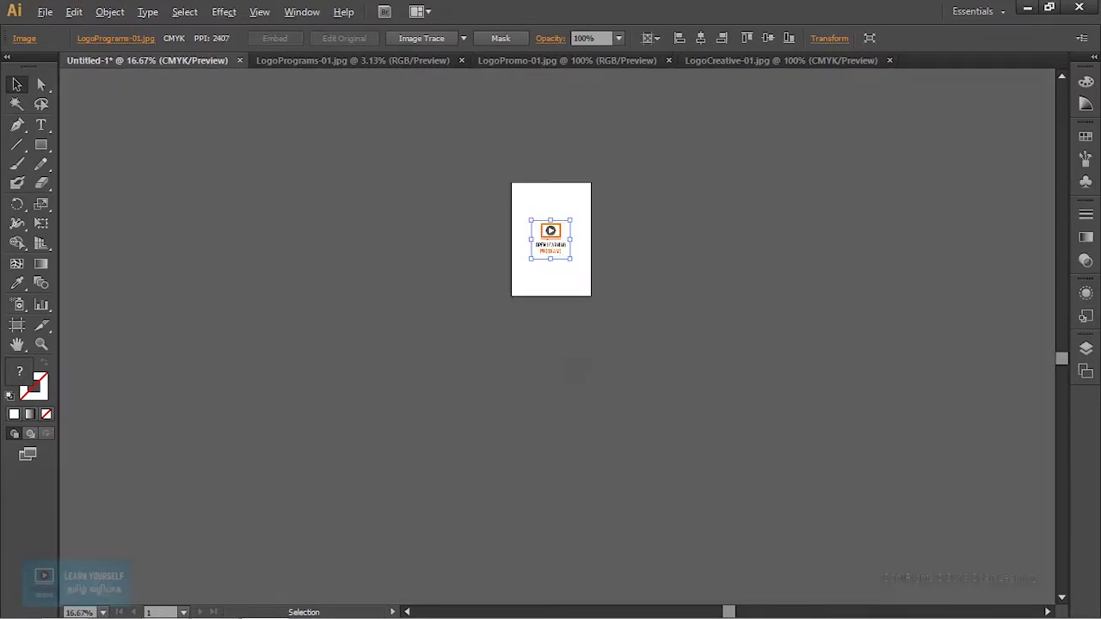
pyautogui.hotkey('ctrl', '+')
pyautogui.hotkey('ctrl', '+')
pyautogui.hotkey('ctrl', '+')
pyautogui.hotkey('ctrl', '-')
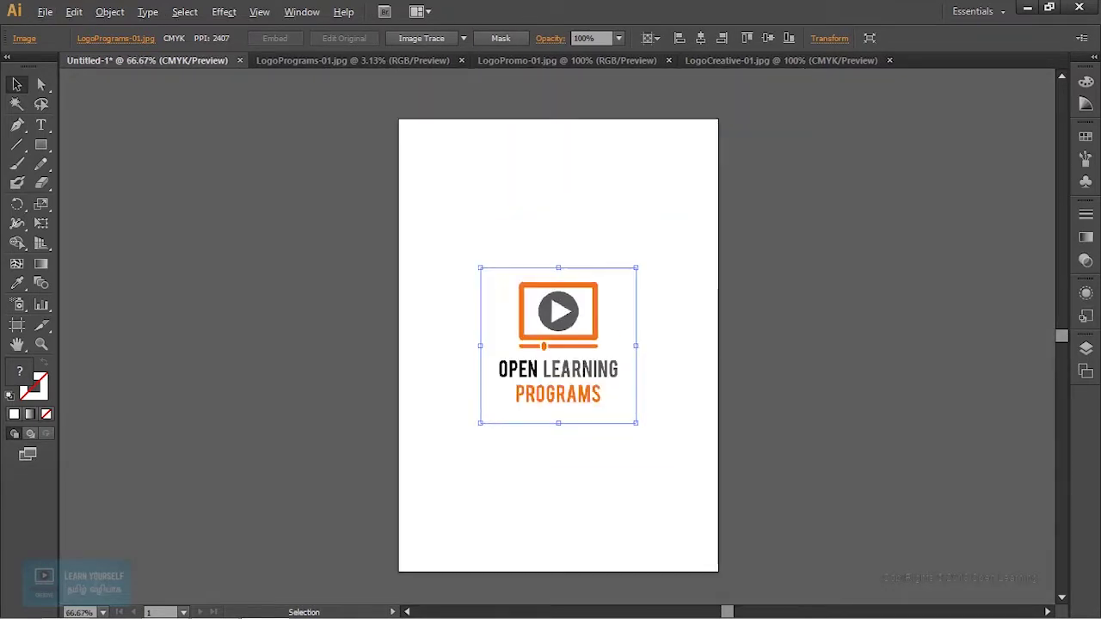
pyautogui.moveTo(563, 325); pyautogui.dragTo(499, 196)
pyautogui.moveTo(572, 295); pyautogui.dragTo(478, 200)
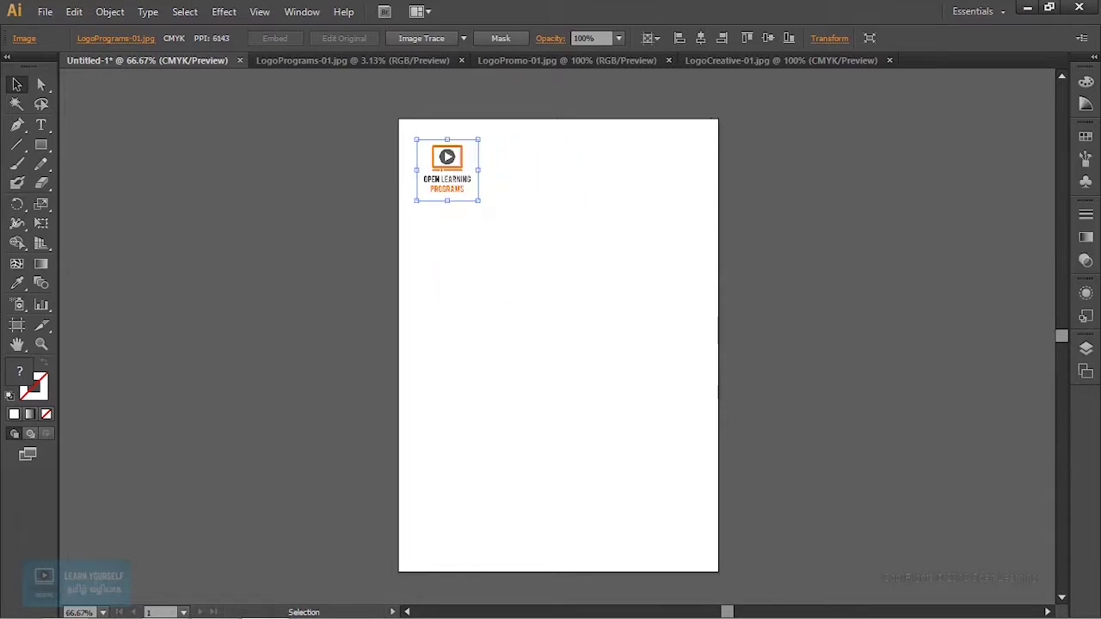
pyautogui.click(516, 138)
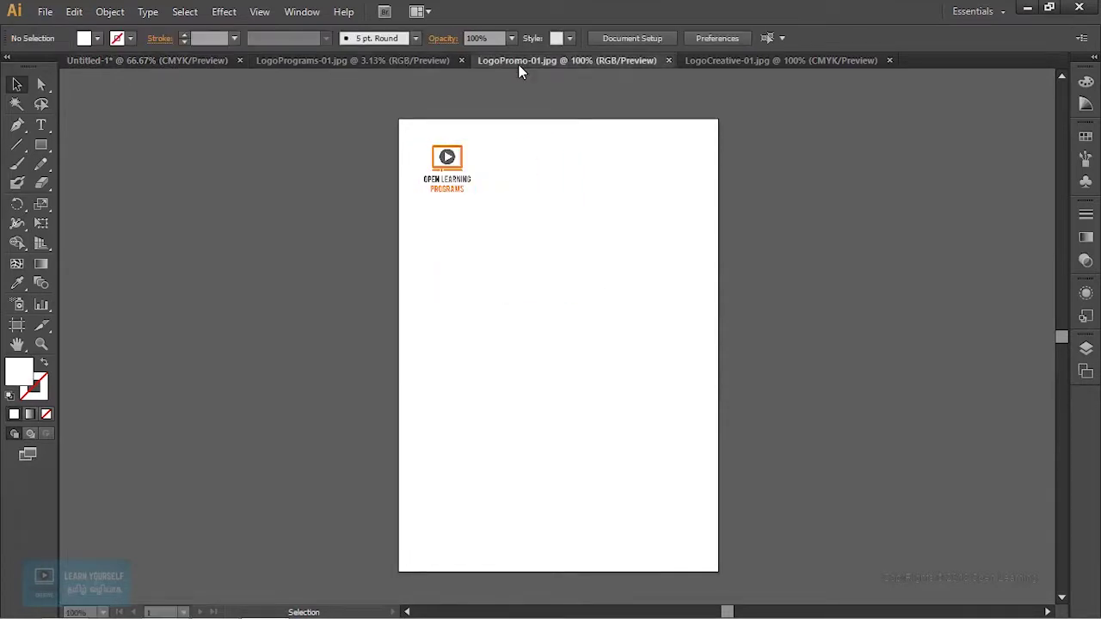
# Step: Copy the Promos logo from LogoPromo-01.jpg and paste it into the letter
pyautogui.click(518, 60)
pyautogui.hotkey('ctrl', 'a')
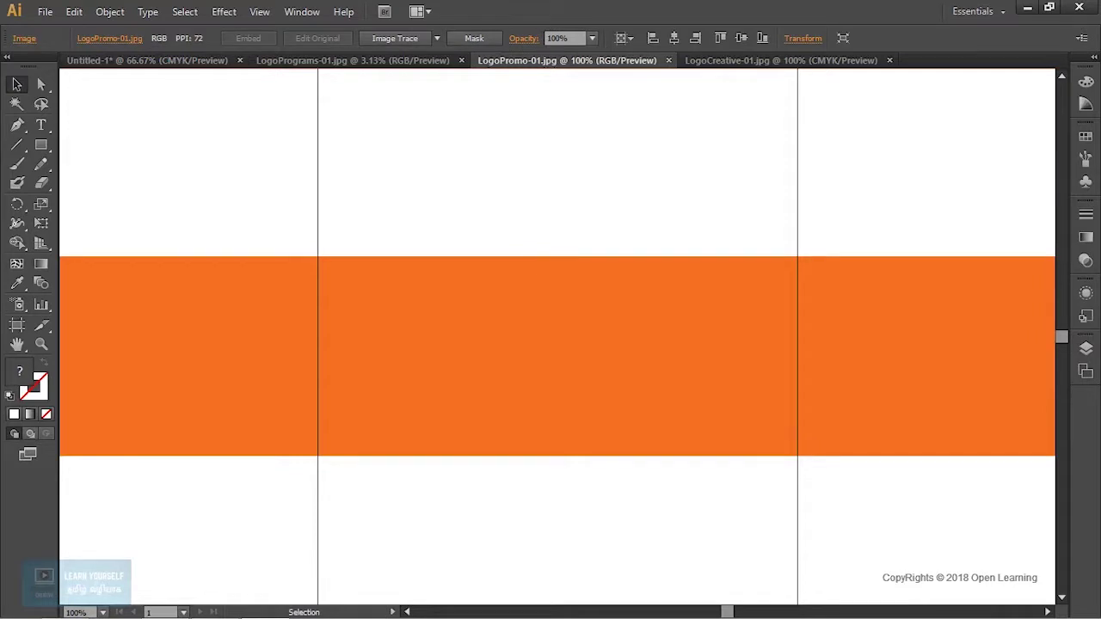
pyautogui.click(207, 61)
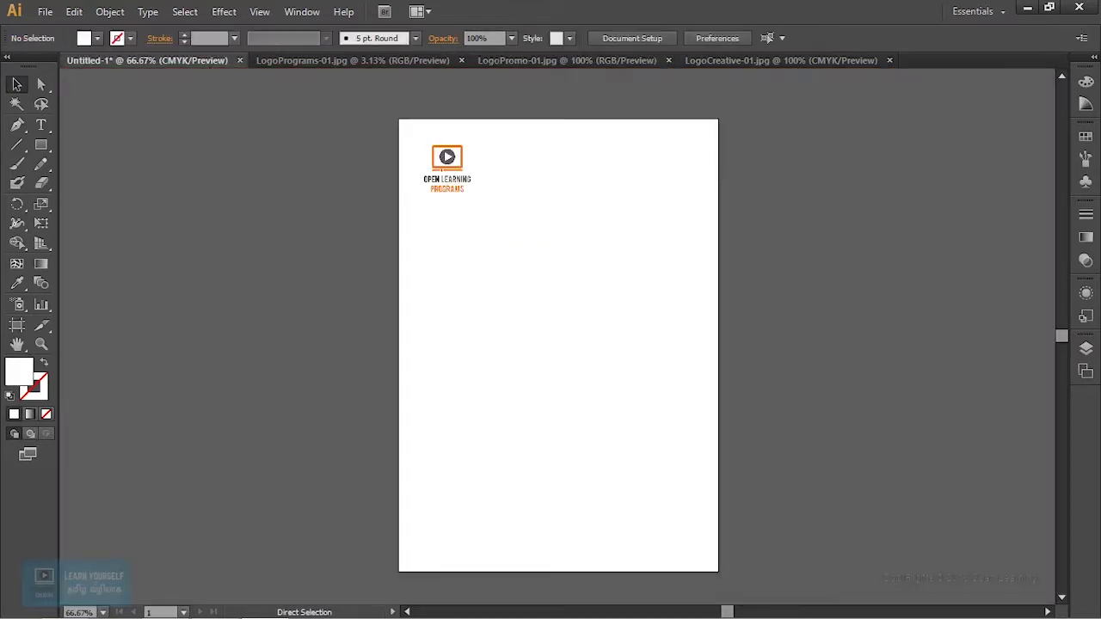
pyautogui.hotkey('ctrl', 'v')
# Step: Shrink the Promos logo to match and place it beside the Programs logo
pyautogui.hotkey('ctrl', 'alt', '0')
pyautogui.moveTo(679, 458); pyautogui.dragTo(566, 343)
pyautogui.hotkey('ctrl', '1')
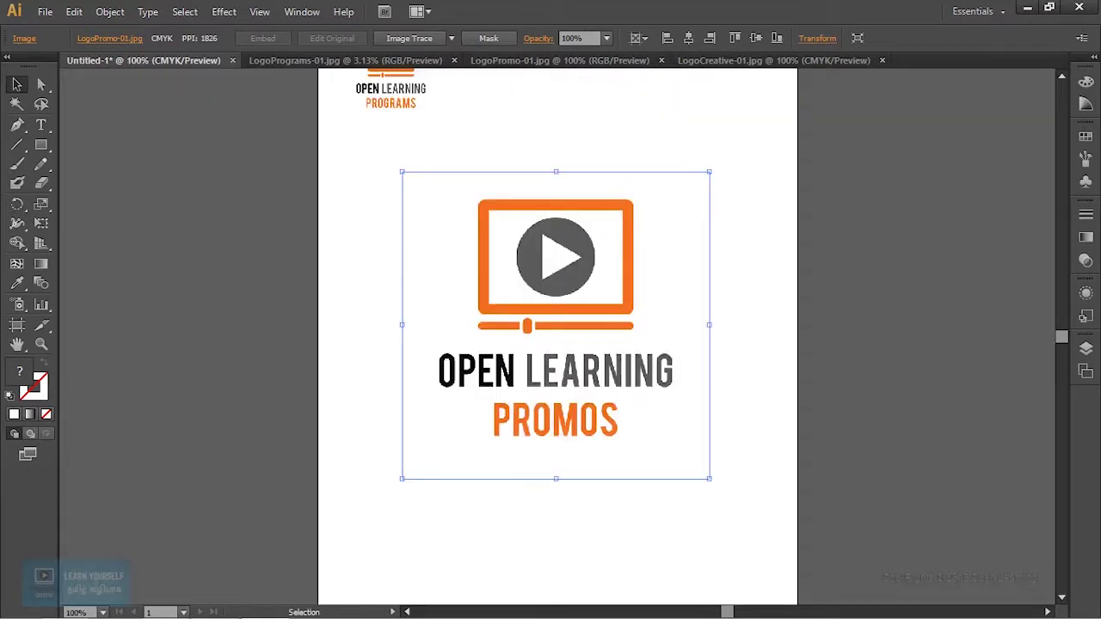
pyautogui.moveTo(708, 479); pyautogui.dragTo(599, 367)
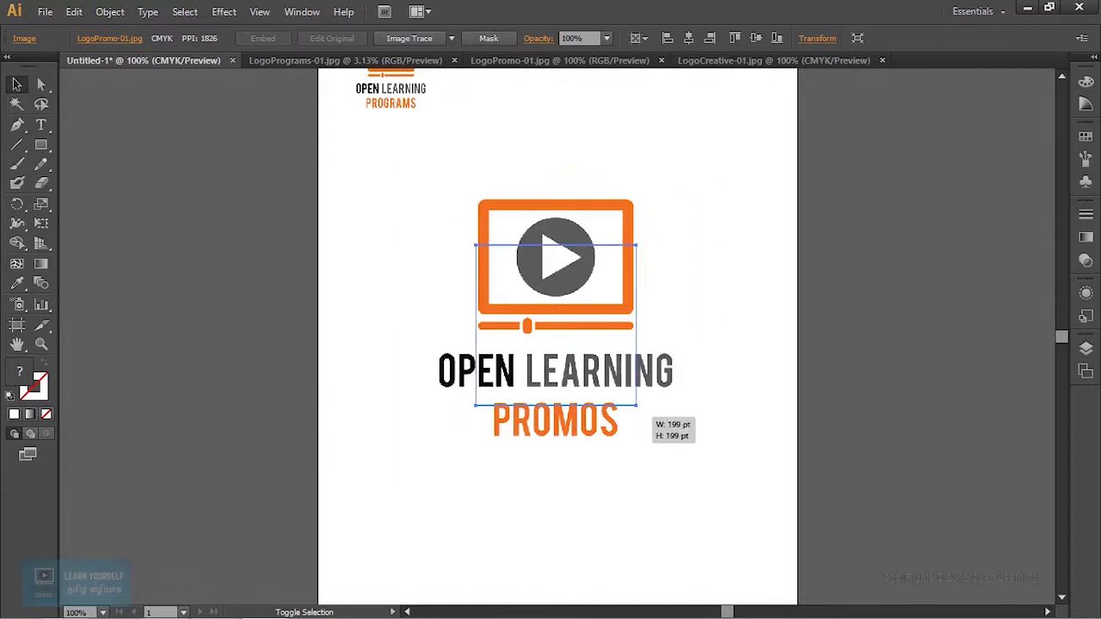
pyautogui.moveTo(555, 325)
pyautogui.mouseDown()
pyautogui.moveTo(588, 495)
pyautogui.moveTo(576, 245)
pyautogui.mouseUp()
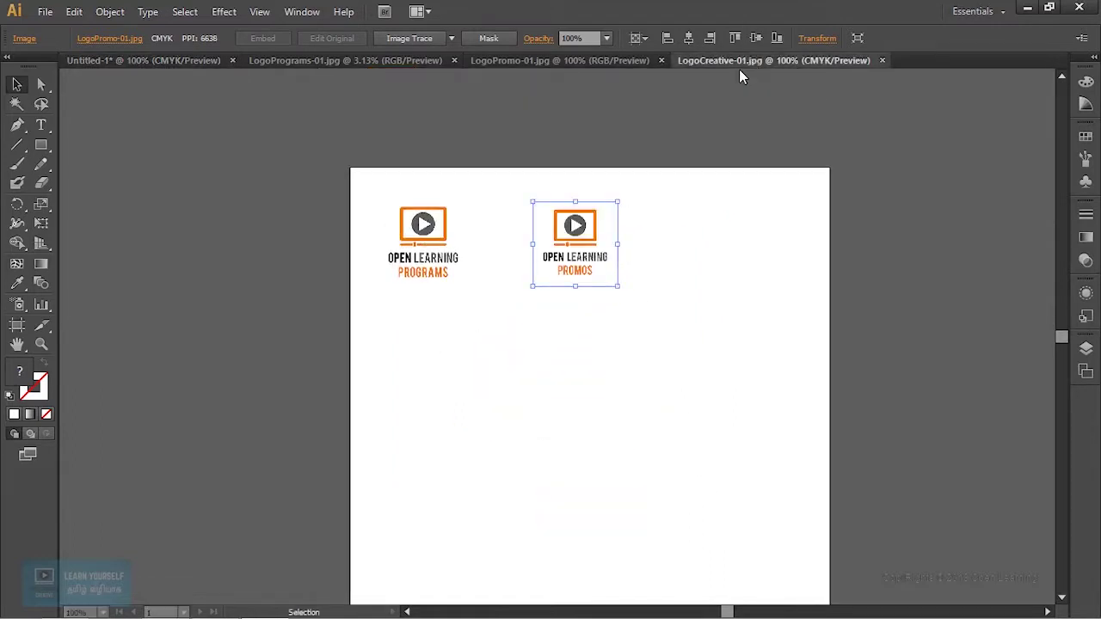
# Step: Bring the Creative logo from LogoCreative-01.jpg into the letter and shrink it
pyautogui.click(750, 61)
pyautogui.click(177, 62)
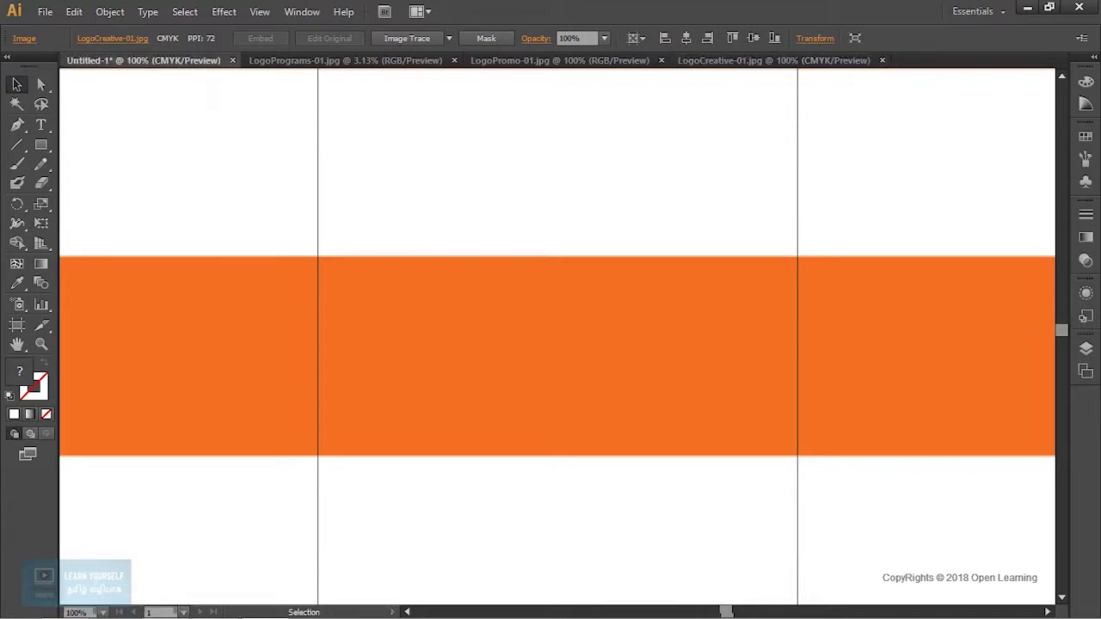
pyautogui.hotkey('ctrl', '0')
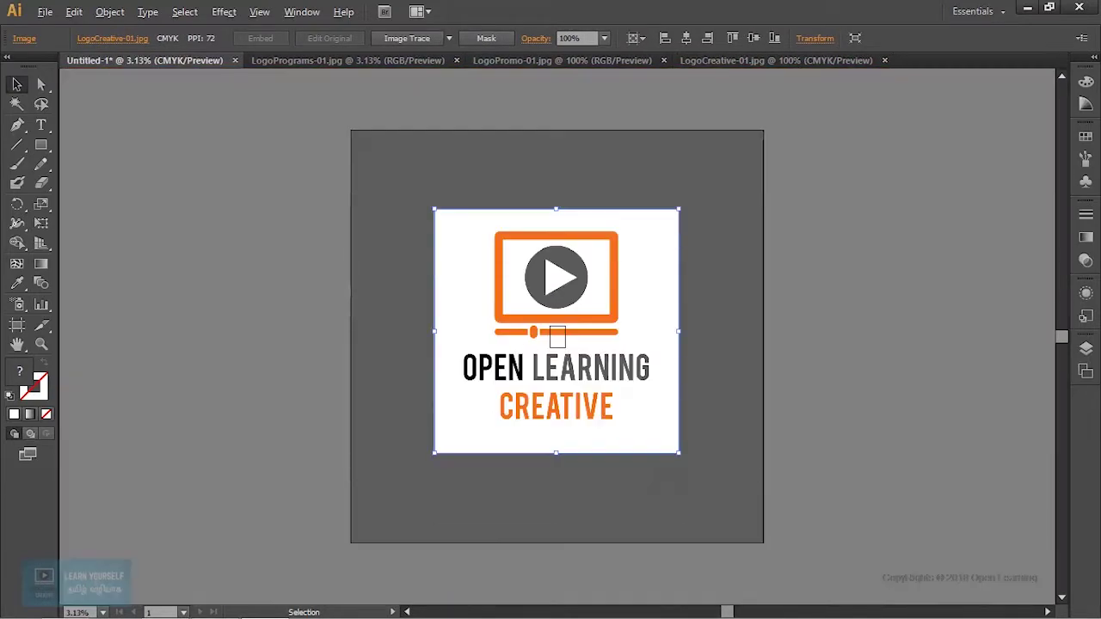
pyautogui.moveTo(679, 453); pyautogui.dragTo(557, 335)
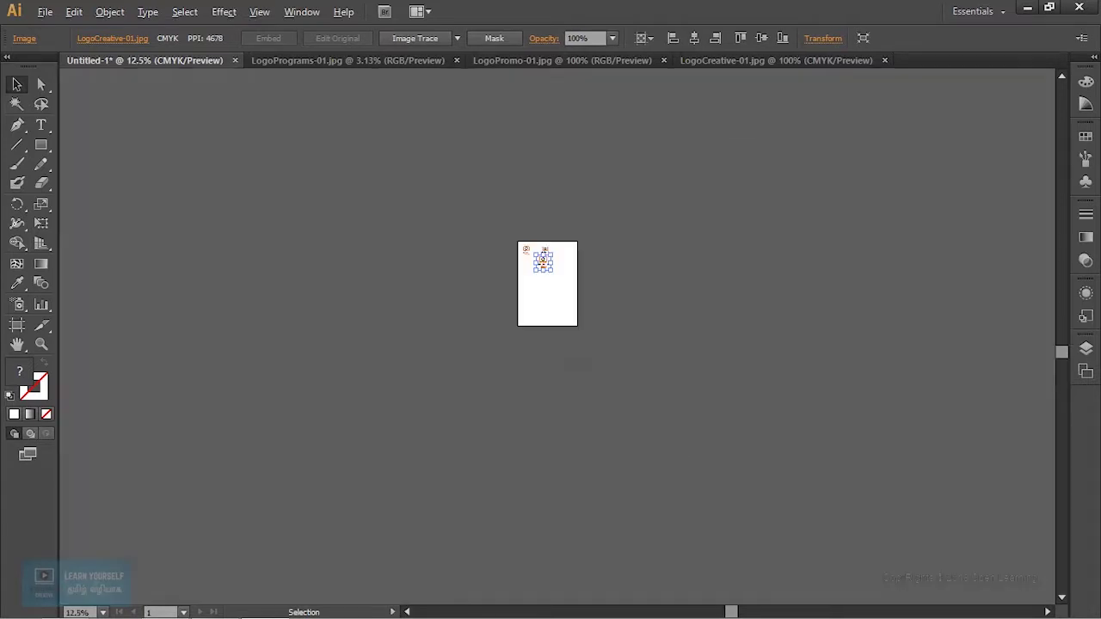
# Step: Place the Creative logo right of Promos, shrinking it and lining it up with the row
pyautogui.hotkey('ctrl', '1')
pyautogui.hotkey('ctrl', '0')
pyautogui.moveTo(507, 370); pyautogui.dragTo(674, 317)
pyautogui.hotkey('ctrl', '+')
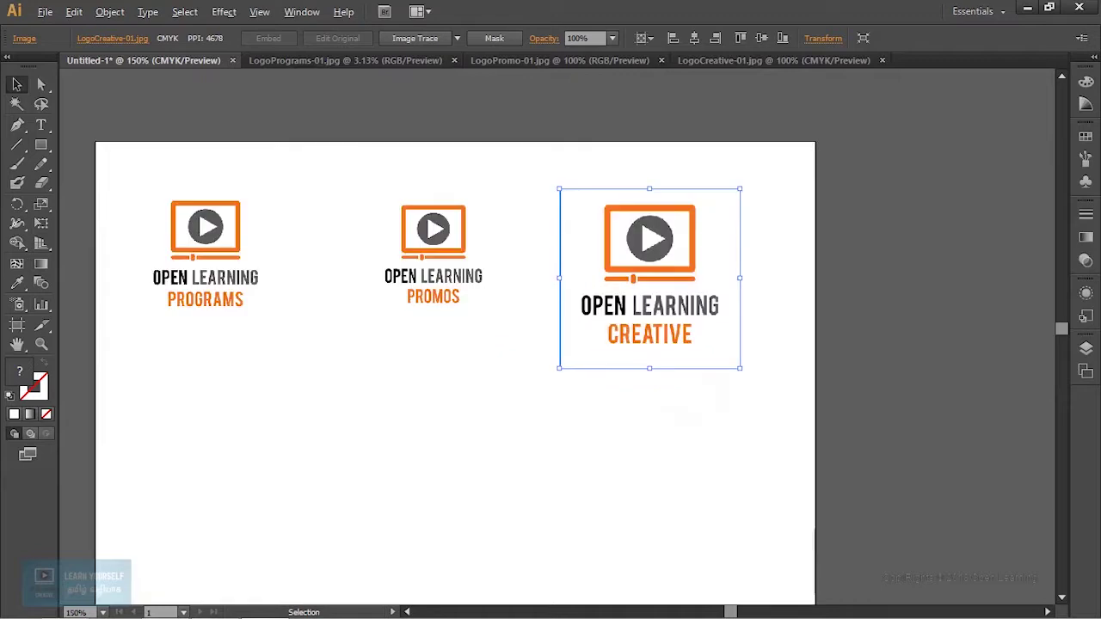
pyautogui.moveTo(741, 368); pyautogui.dragTo(696, 324)
pyautogui.moveTo(680, 283); pyautogui.dragTo(679, 260)
pyautogui.hotkey('ctrl', 'shift', 'a')
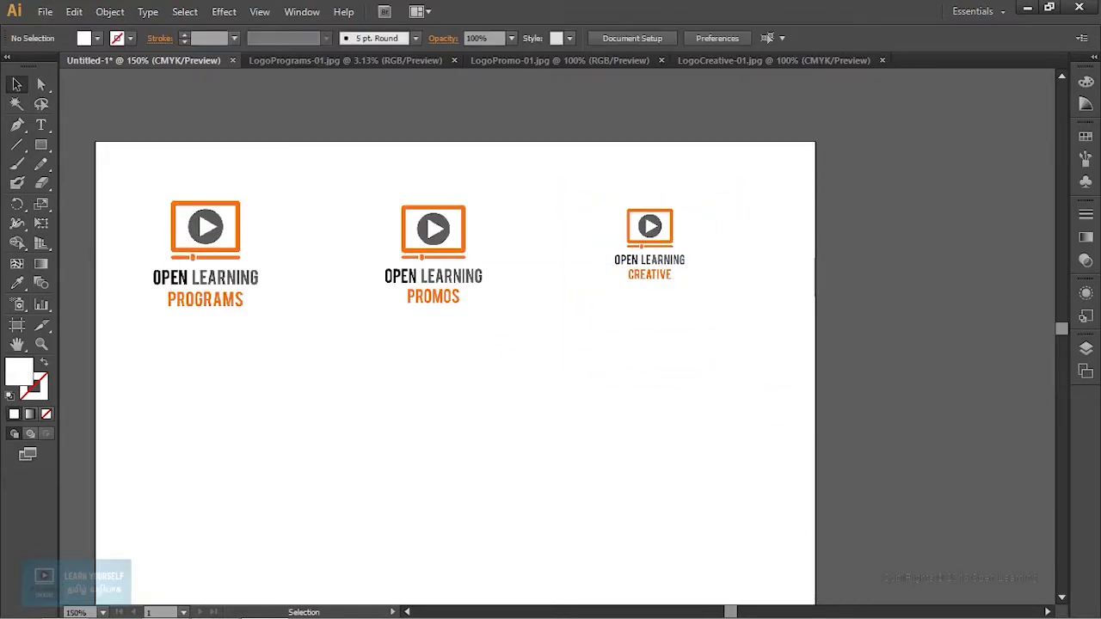
# Step: Enlarge the Creative logo slightly and vertically centre all three logos
pyautogui.click(650, 249)
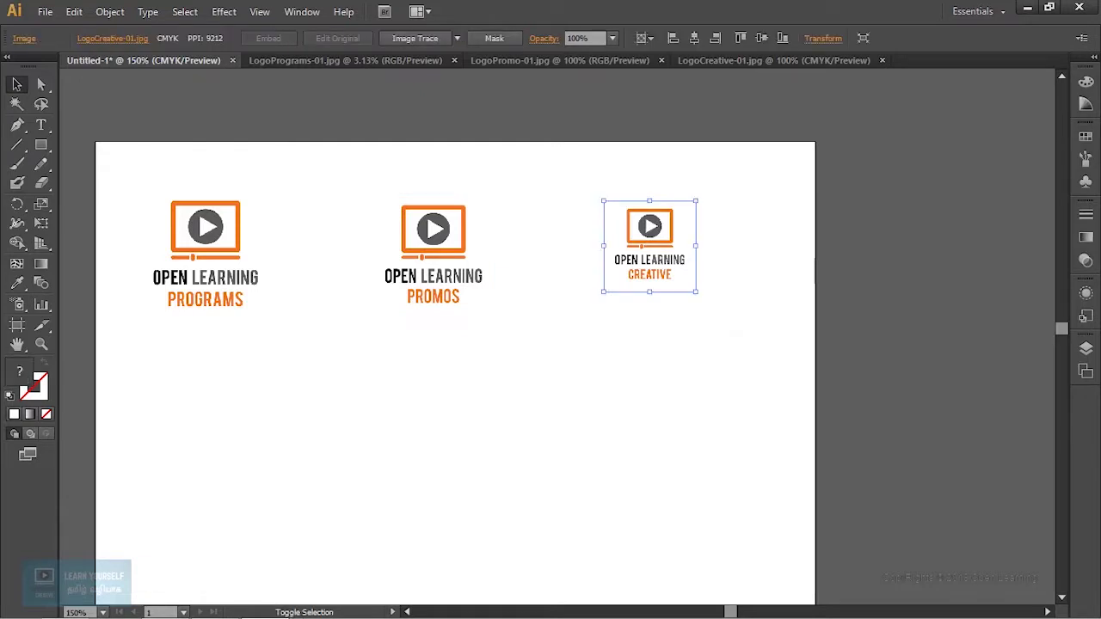
pyautogui.moveTo(696, 292); pyautogui.dragTo(712, 307)
pyautogui.hotkey('ctrl', 'shift', 'a')
pyautogui.moveTo(725, 372); pyautogui.dragTo(193, 224)
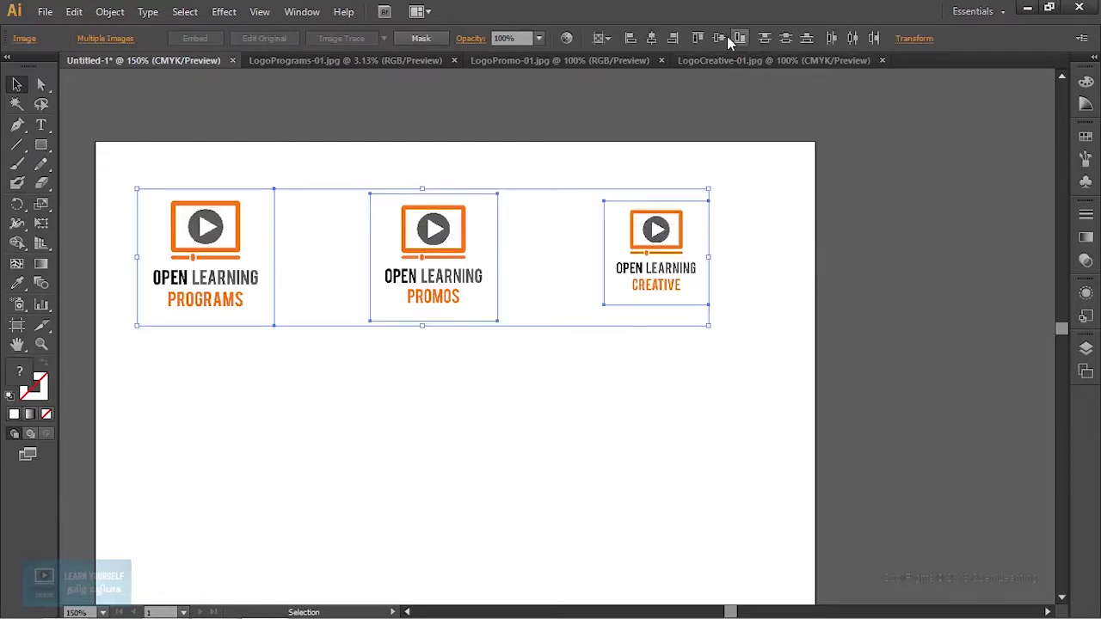
pyautogui.click(736, 38)
# Step: Undo that alignment and re-centre the logos vertically using Align To Selection
pyautogui.press('ctrl')
pyautogui.hotkey('ctrl', 'z')
pyautogui.click(602, 38)
pyautogui.click(639, 56)
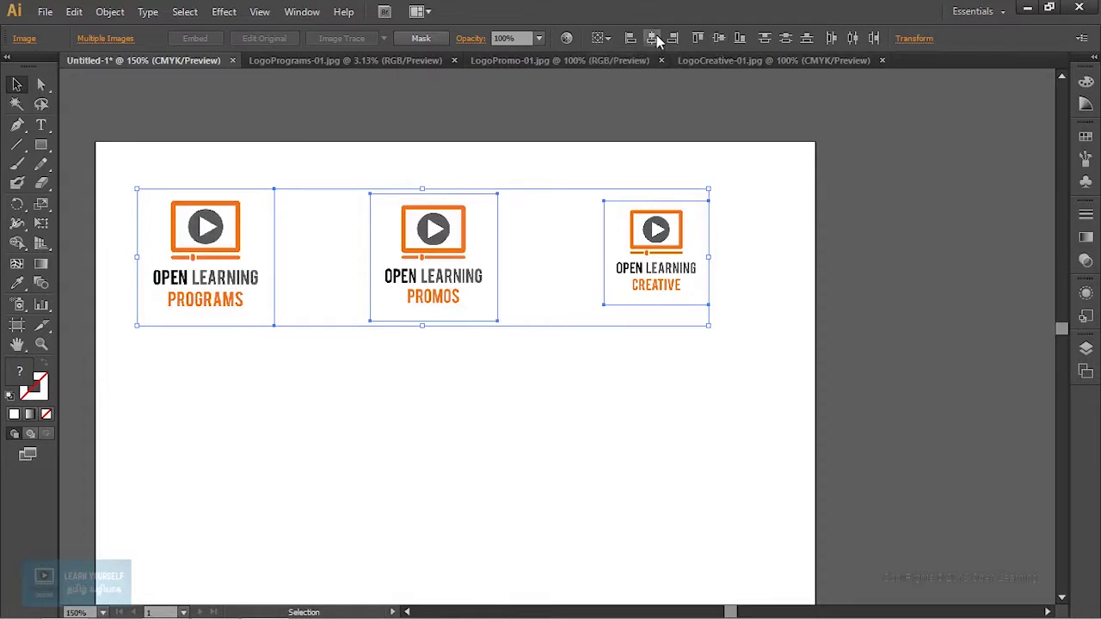
pyautogui.click(721, 43)
pyautogui.click(731, 172)
# Step: Enlarge the Creative logo and shrink the Programs logo so the sizes match
pyautogui.click(656, 258)
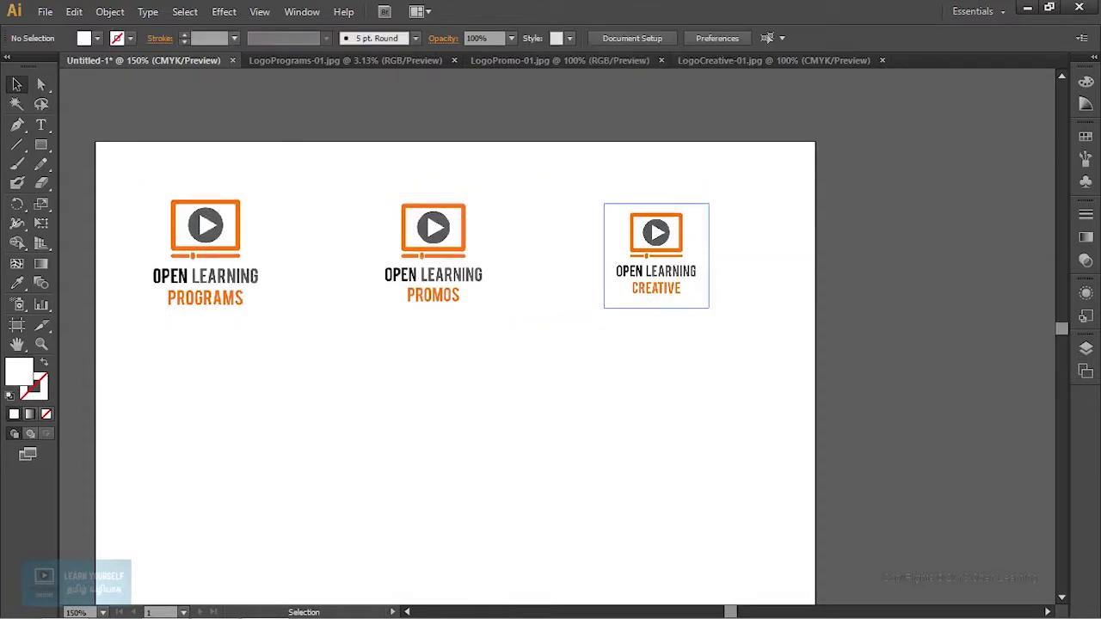
pyautogui.moveTo(710, 307); pyautogui.dragTo(720, 319)
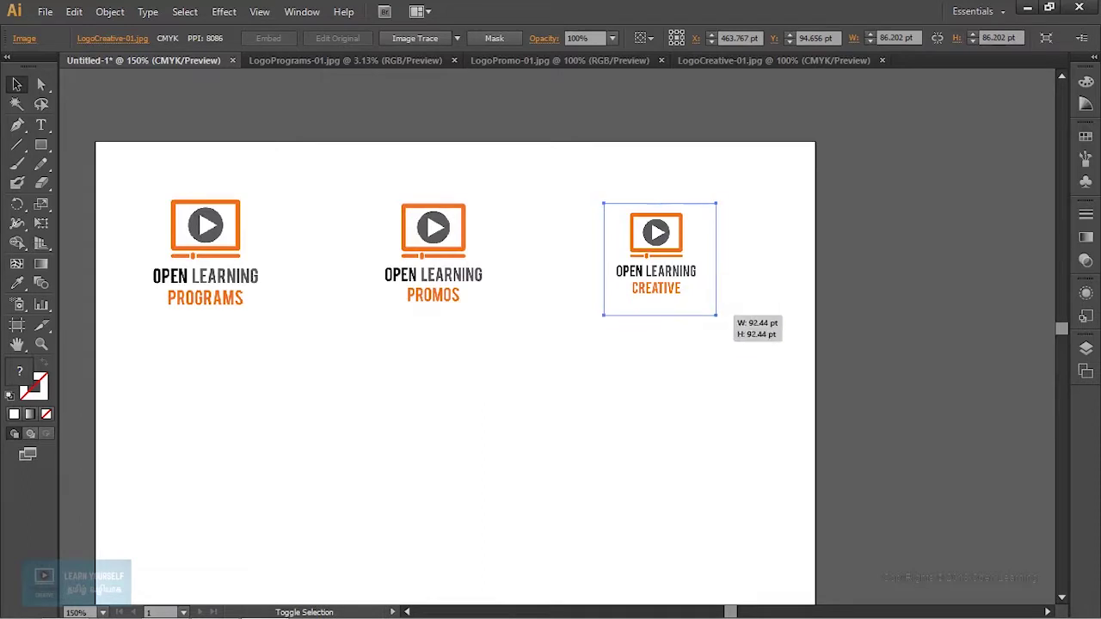
pyautogui.click(665, 373)
pyautogui.moveTo(664, 374); pyautogui.dragTo(172, 215)
pyautogui.click(172, 387)
pyautogui.click(205, 258)
pyautogui.moveTo(273, 324); pyautogui.dragTo(252, 302)
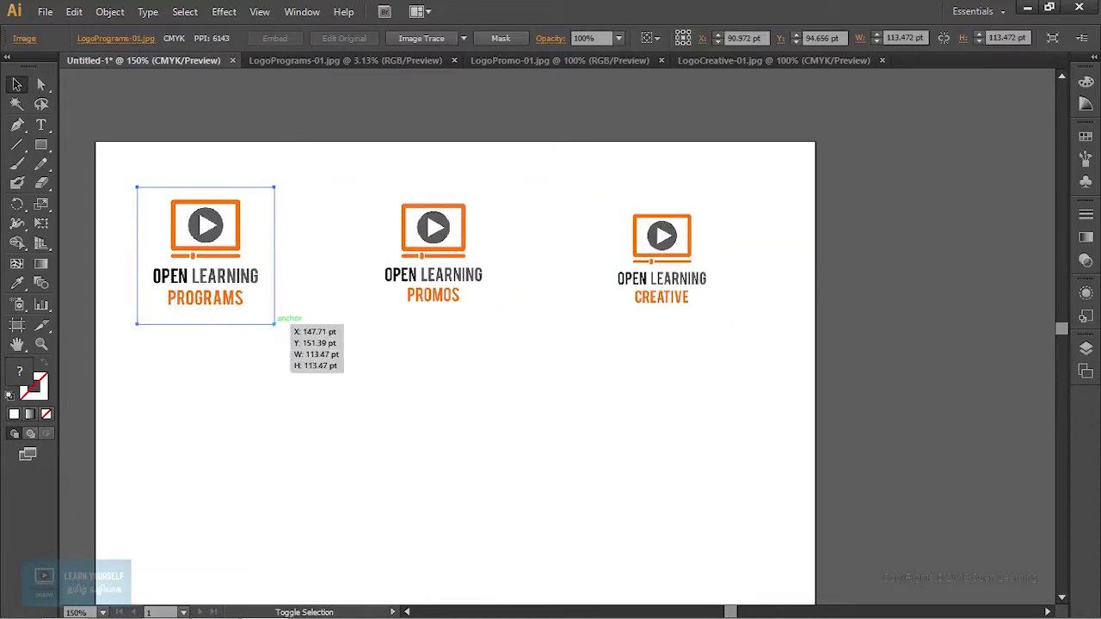
pyautogui.hotkey('ctrl', 'shift', 'a')
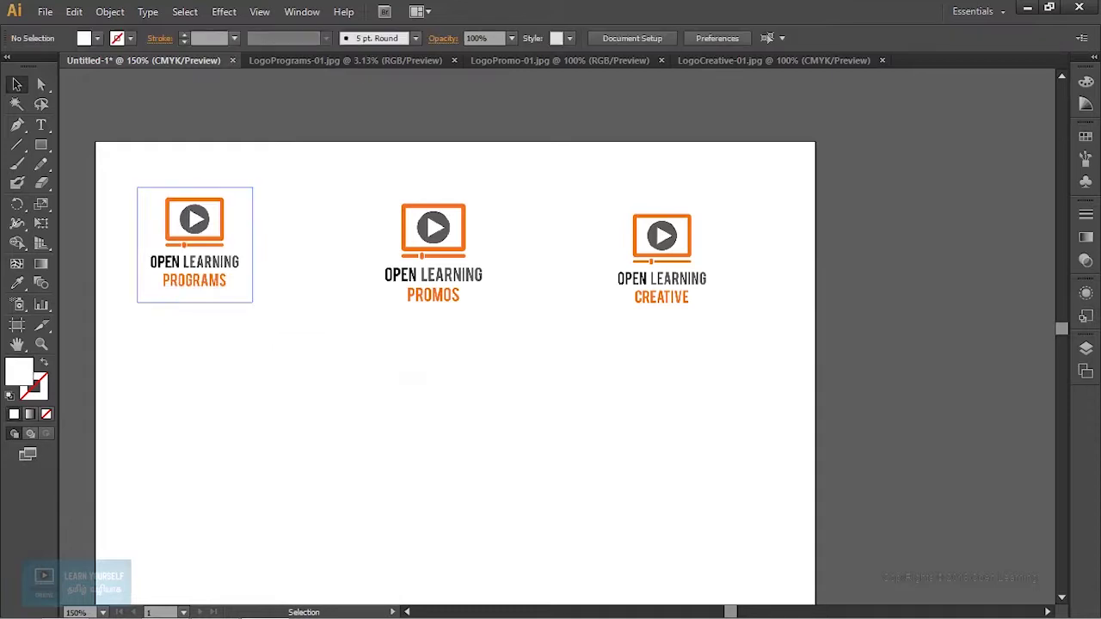
# Step: Enlarge the Creative logo a little more and vertically centre all three logos again
pyautogui.click(194, 245)
pyautogui.click(661, 258)
pyautogui.moveTo(725, 201); pyautogui.dragTo(731, 192)
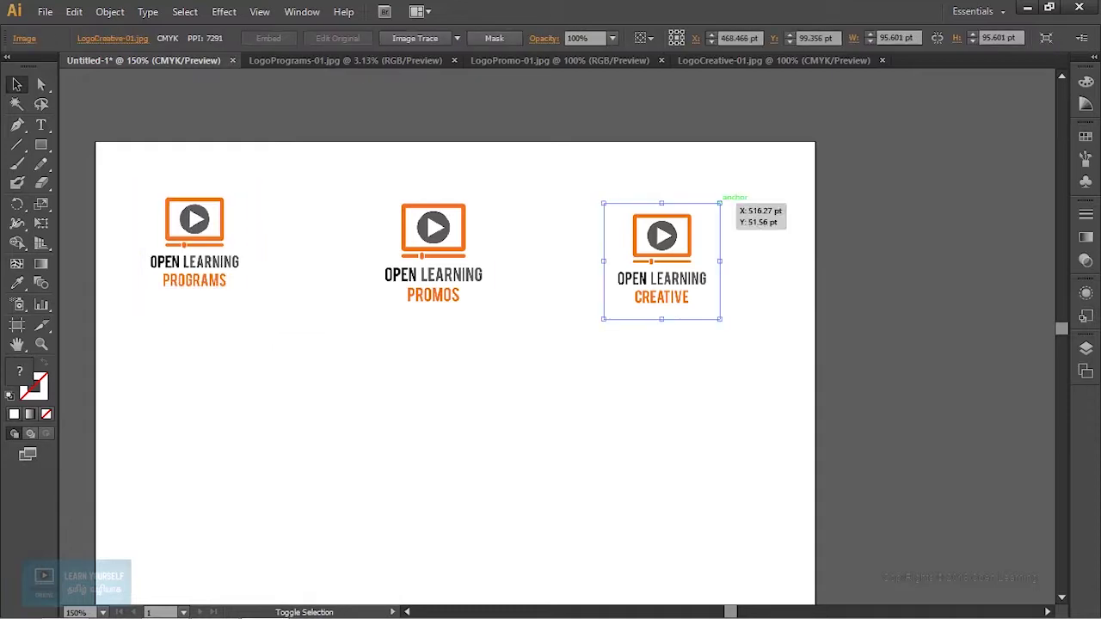
pyautogui.hotkey('ctrl', 'shift', 'a')
pyautogui.hotkey('ctrl', 'a')
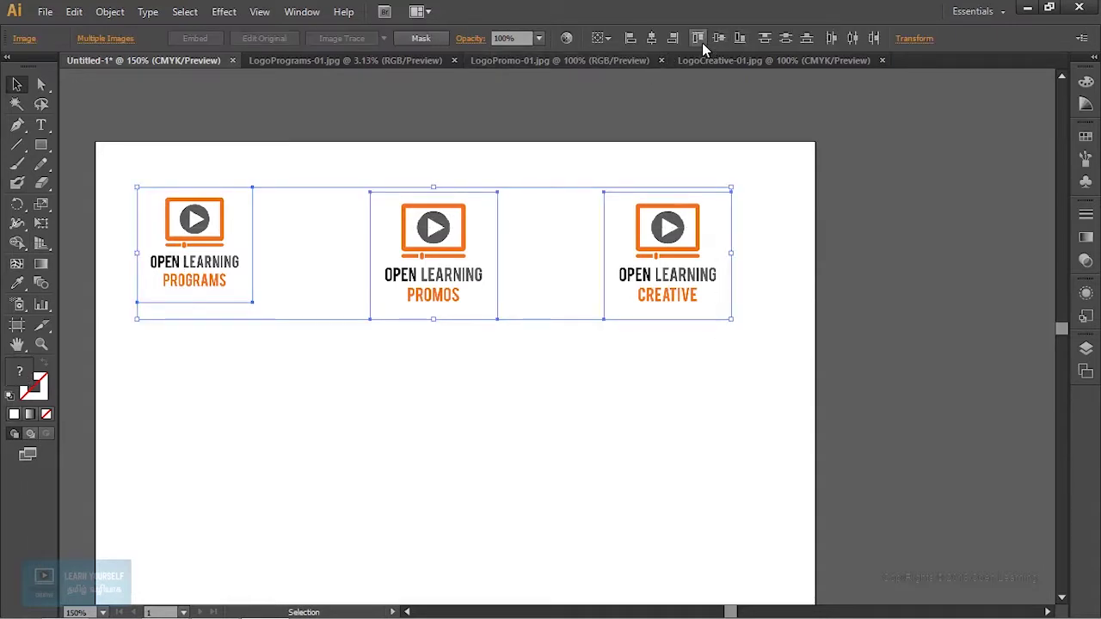
pyautogui.click(718, 40)
pyautogui.hotkey('ctrl', 'shift', 'a')
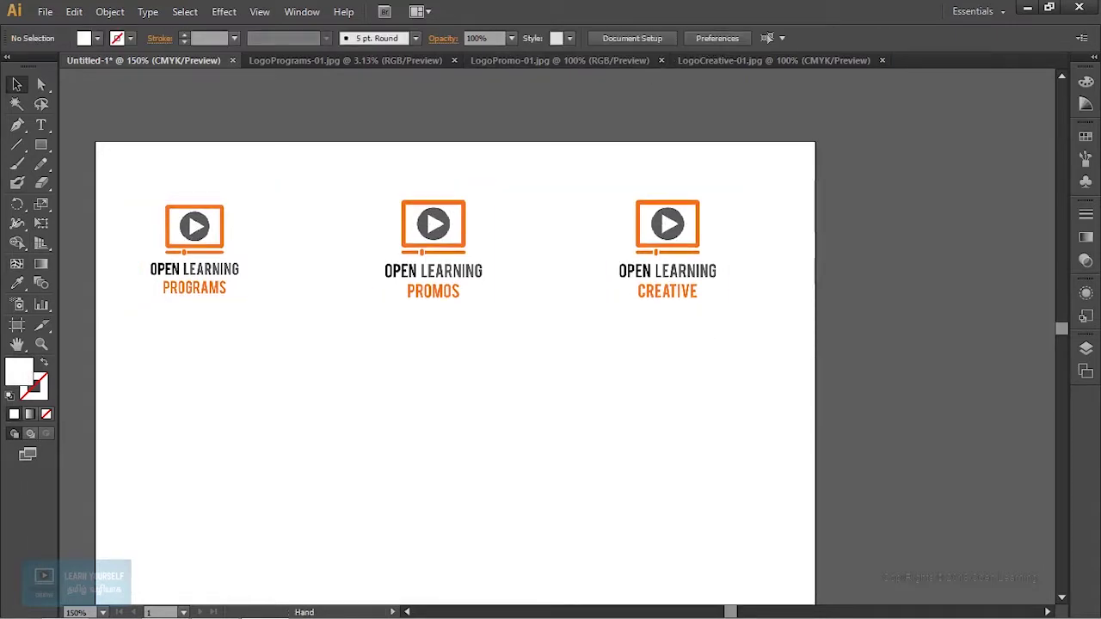
# Step: Nudge the Programs and Creative logos inward to even out the row spacing
pyautogui.moveTo(430, 344); pyautogui.dragTo(552, 280)
pyautogui.moveTo(317, 190); pyautogui.dragTo(336, 189)
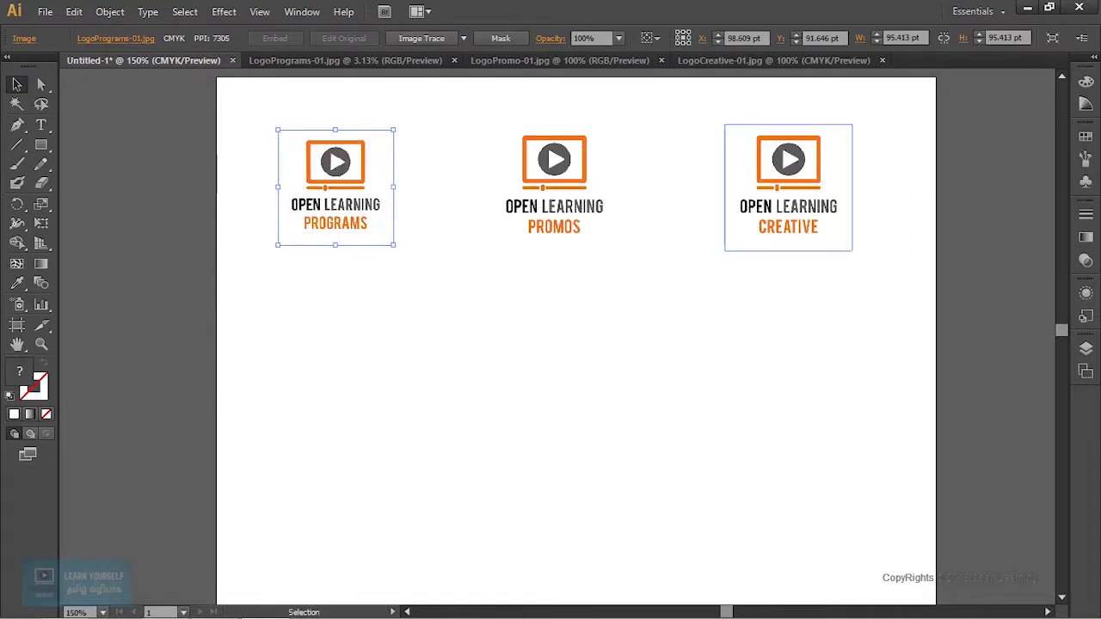
pyautogui.moveTo(788, 189); pyautogui.dragTo(763, 189)
pyautogui.moveTo(821, 292); pyautogui.dragTo(267, 198)
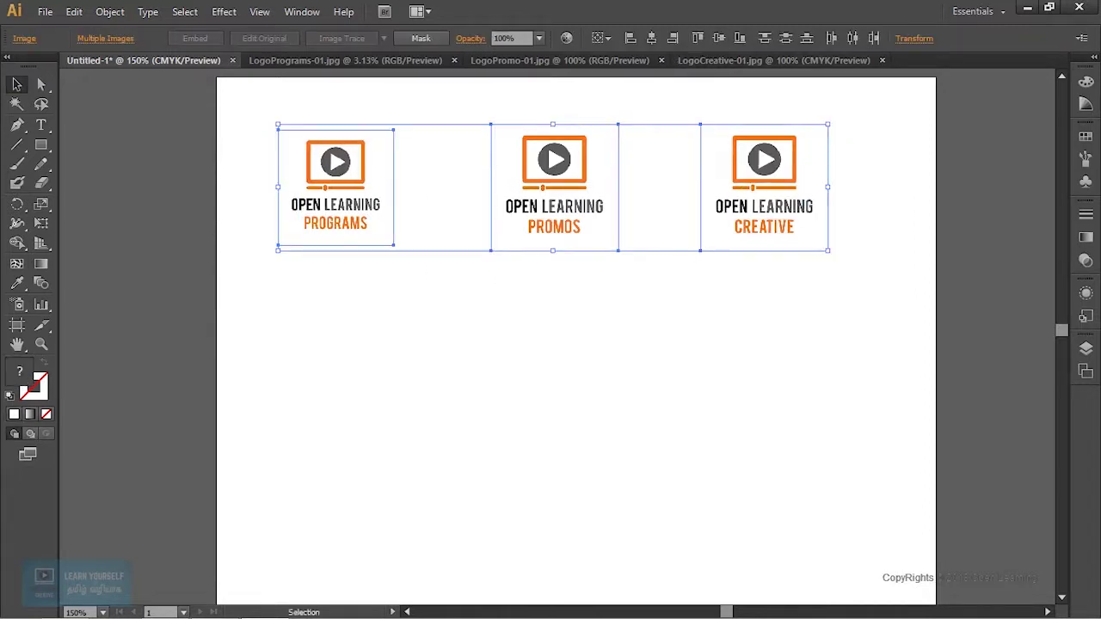
pyautogui.click(724, 38)
pyautogui.hscroll(5, 550, 345)
pyautogui.moveTo(157, 151); pyautogui.dragTo(633, 259)
pyautogui.hotkey('ctrl', 'z')
# Step: Group the three logos and centre the group horizontally using Align To Artboard
pyautogui.moveTo(738, 279); pyautogui.dragTo(171, 222)
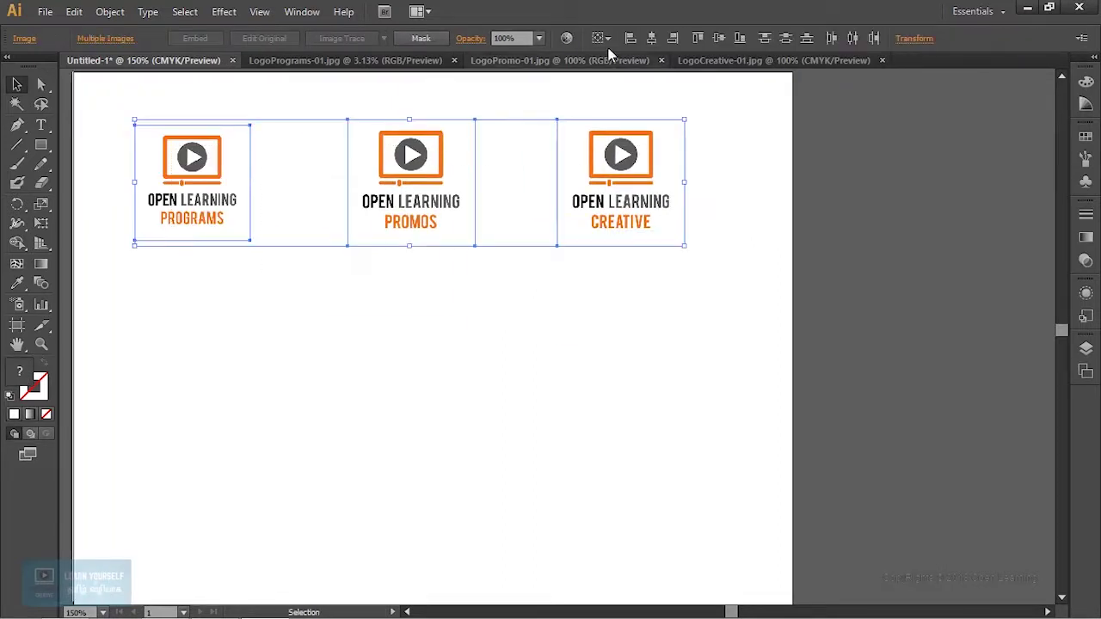
pyautogui.click(602, 38)
pyautogui.click(625, 88)
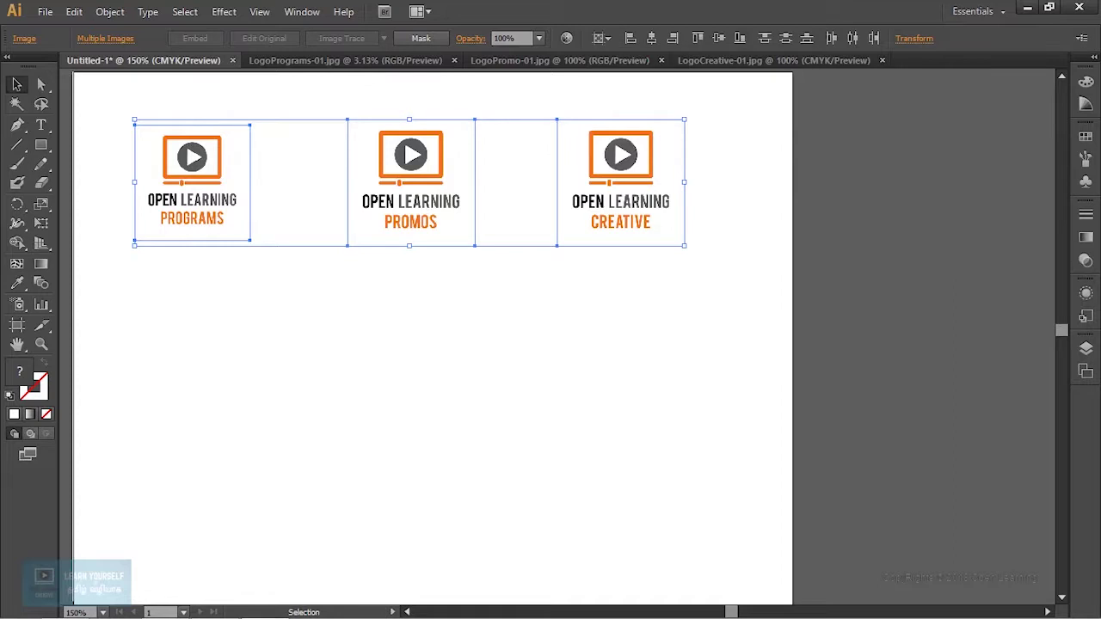
pyautogui.press('ctrl')
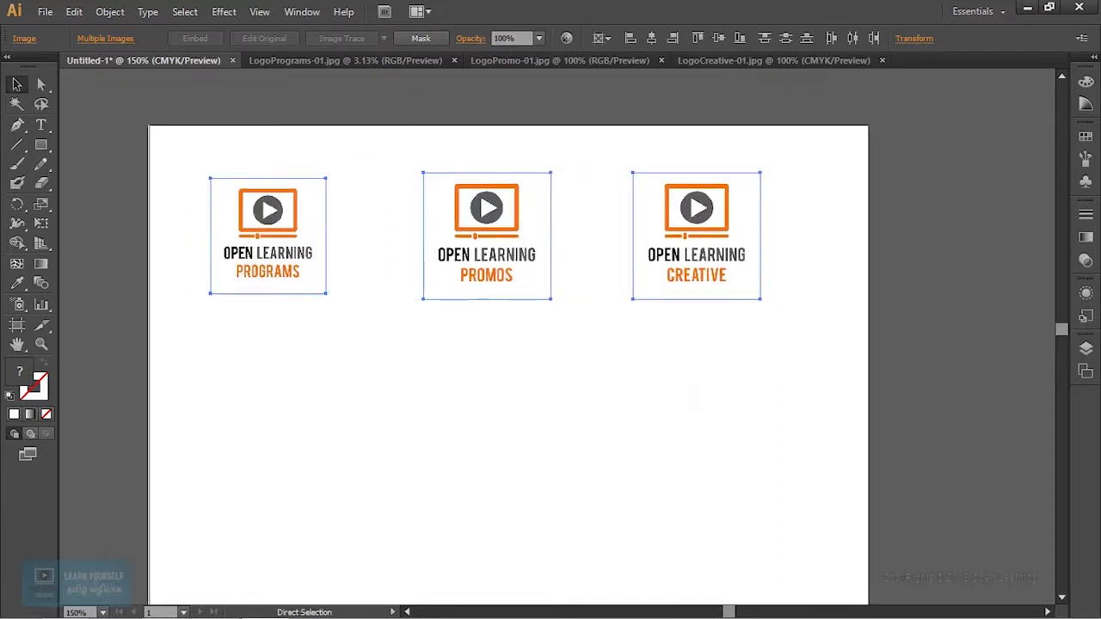
pyautogui.hotkey('ctrl', 'g')
pyautogui.click(621, 38)
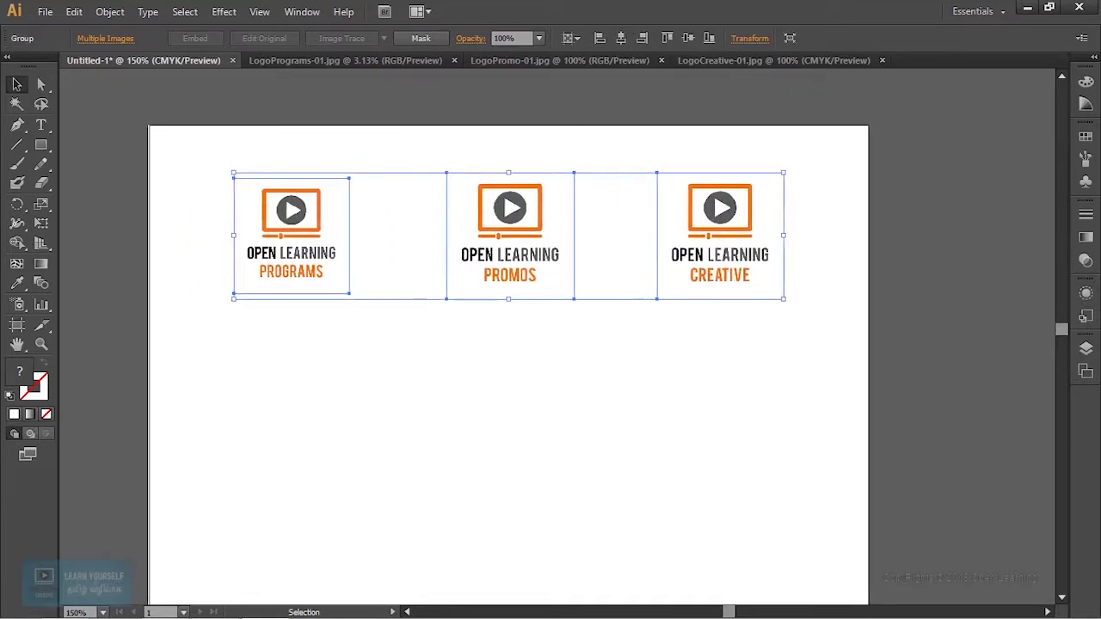
pyautogui.click(528, 455)
pyautogui.moveTo(516, 466); pyautogui.dragTo(507, 372)
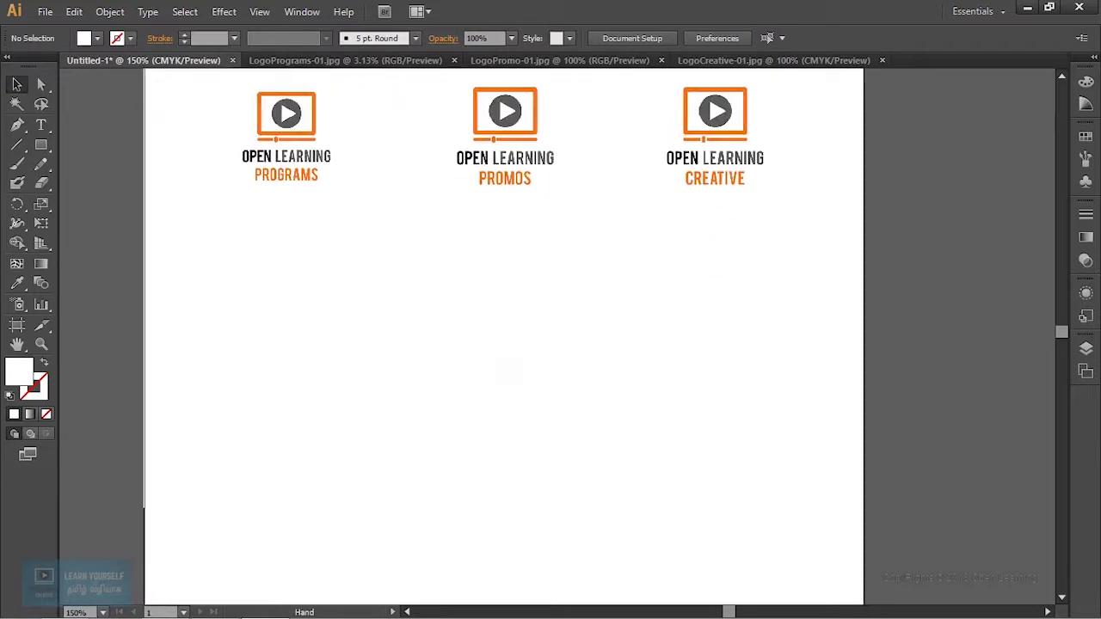
# Step: Draw an area-type frame below the logos and paste in the two Open Learning intro paragraphs
pyautogui.click(40, 124)
pyautogui.moveTo(222, 251); pyautogui.dragTo(702, 518)
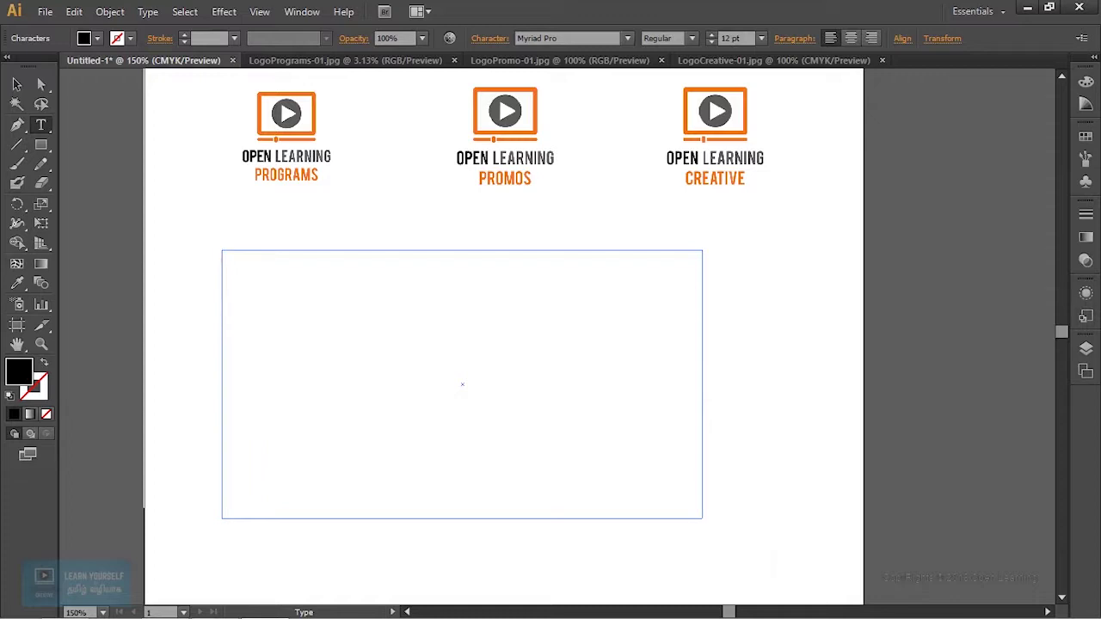
pyautogui.hotkey('ctrl', 'v')
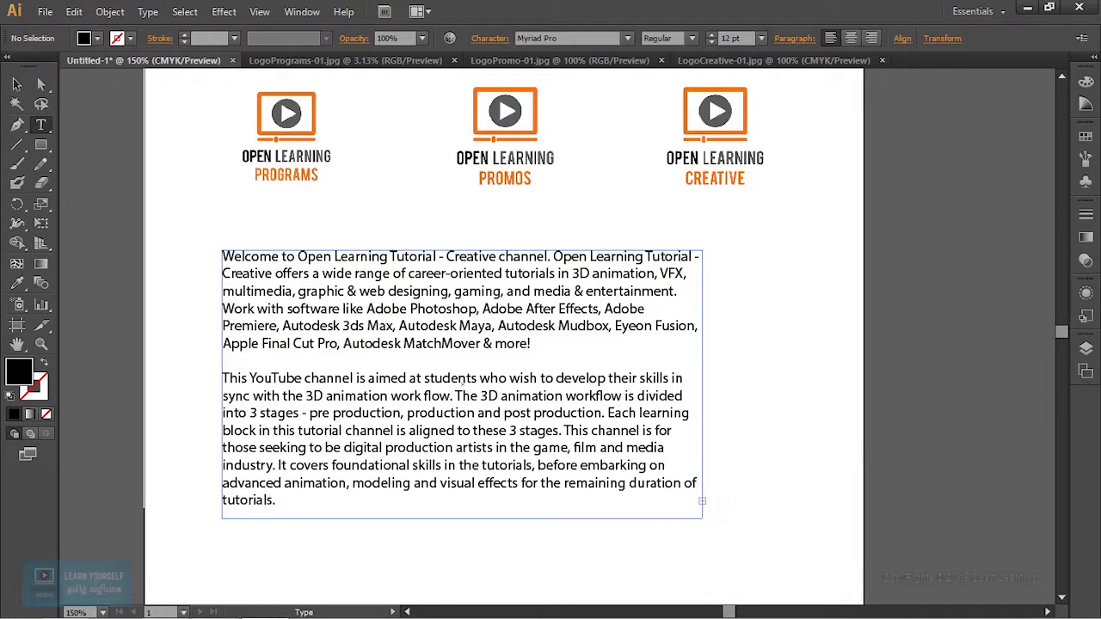
pyautogui.click(17, 86)
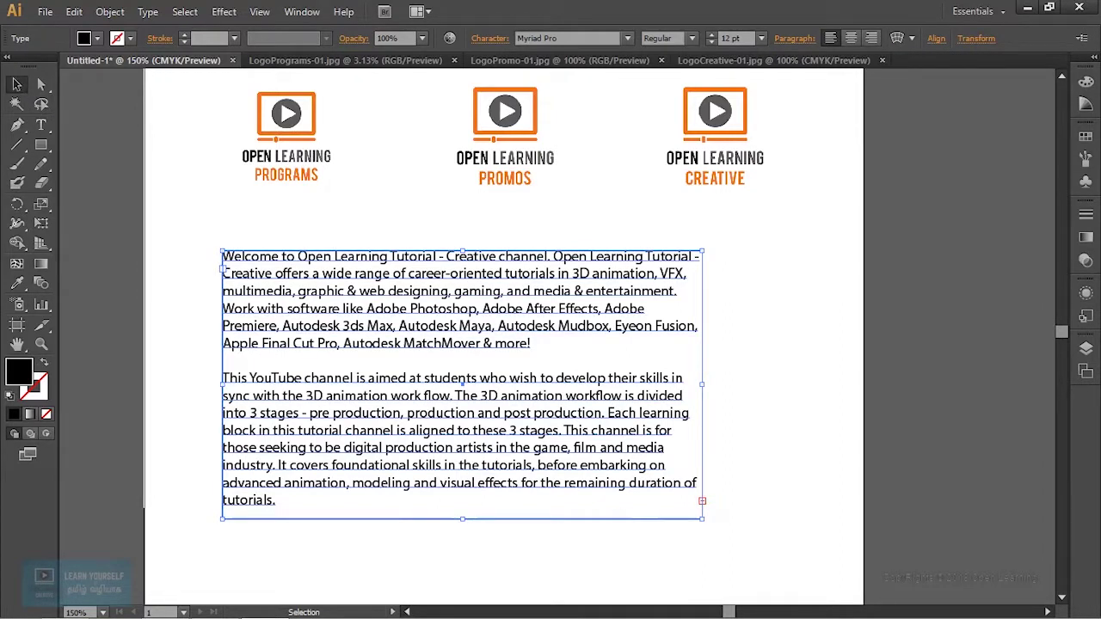
pyautogui.press('t')
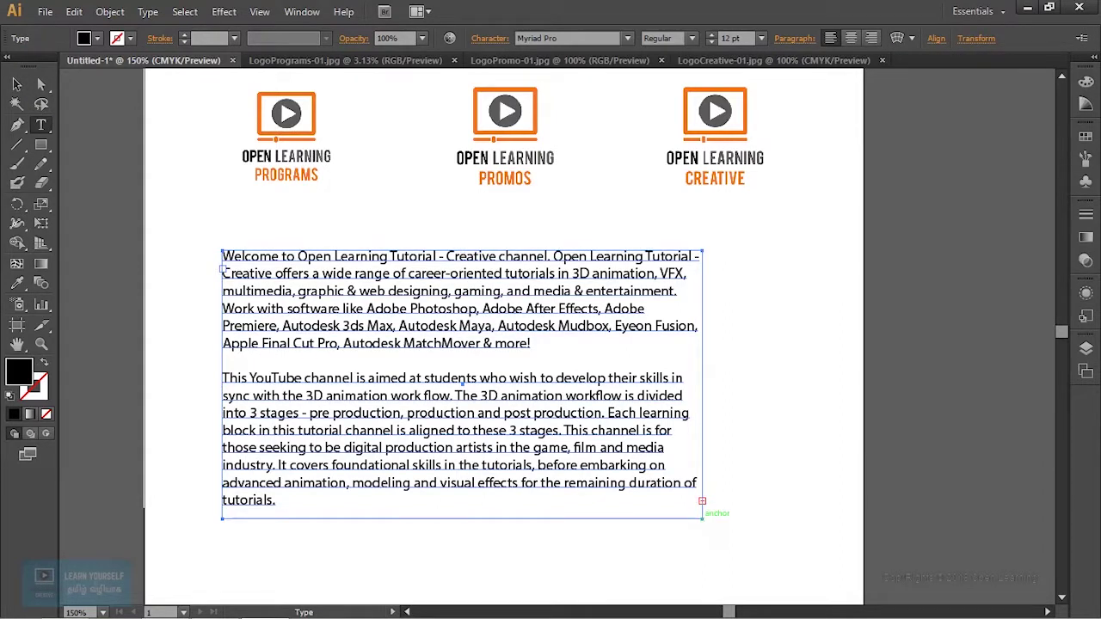
pyautogui.moveTo(702, 503); pyautogui.dragTo(723, 528)
pyautogui.press('Escape')
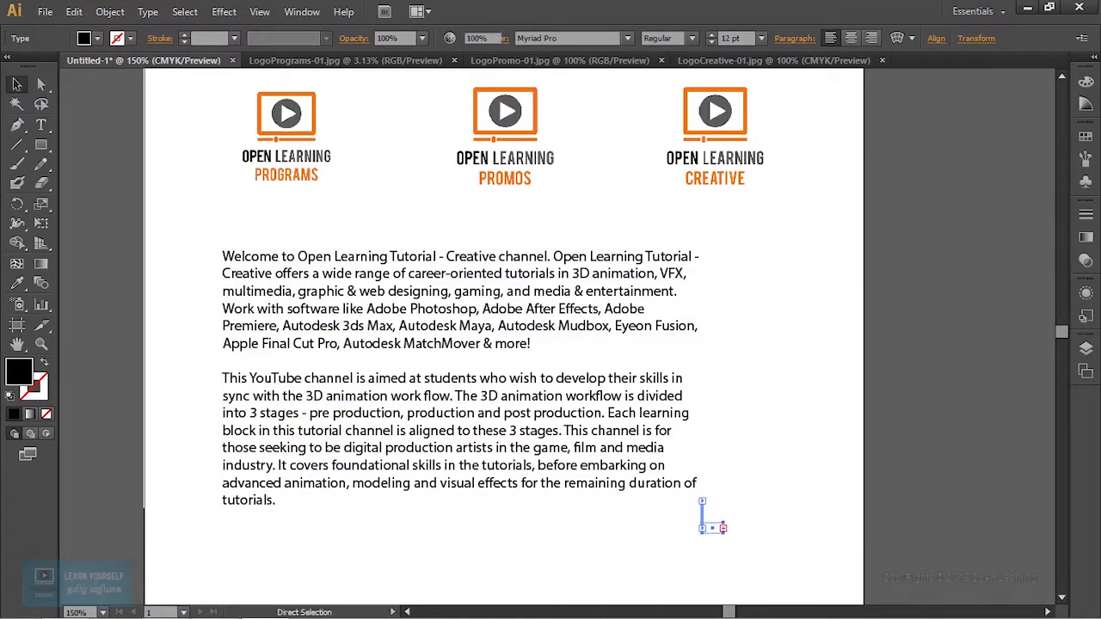
pyautogui.press('t')
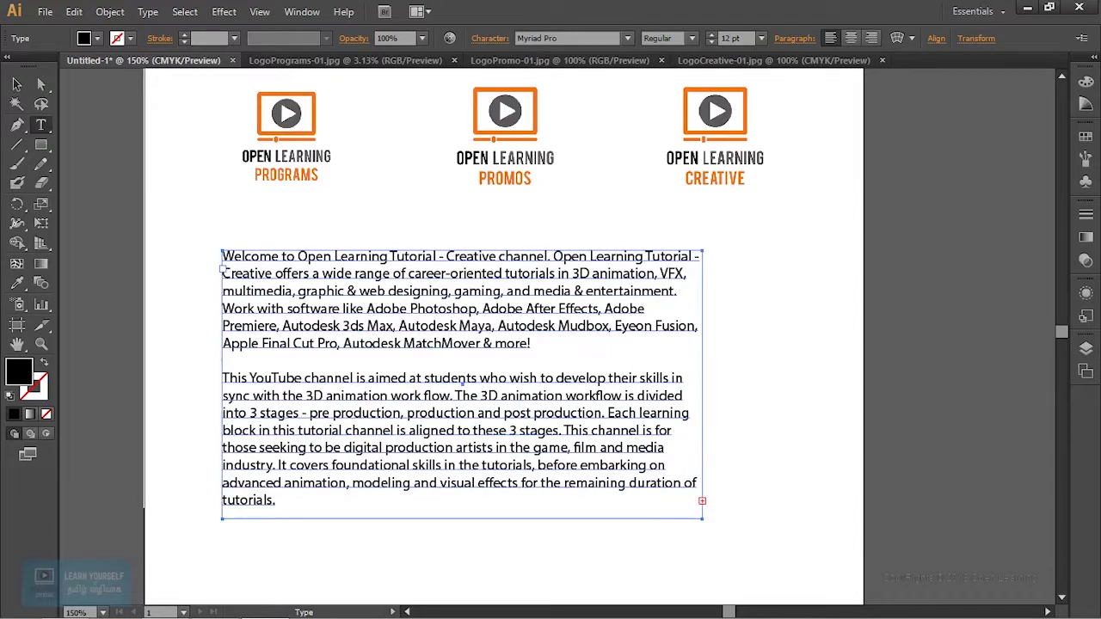
# Step: Drag the intro text frame's bottom-right handle to make it a narrow, tall column
pyautogui.click(16, 84)
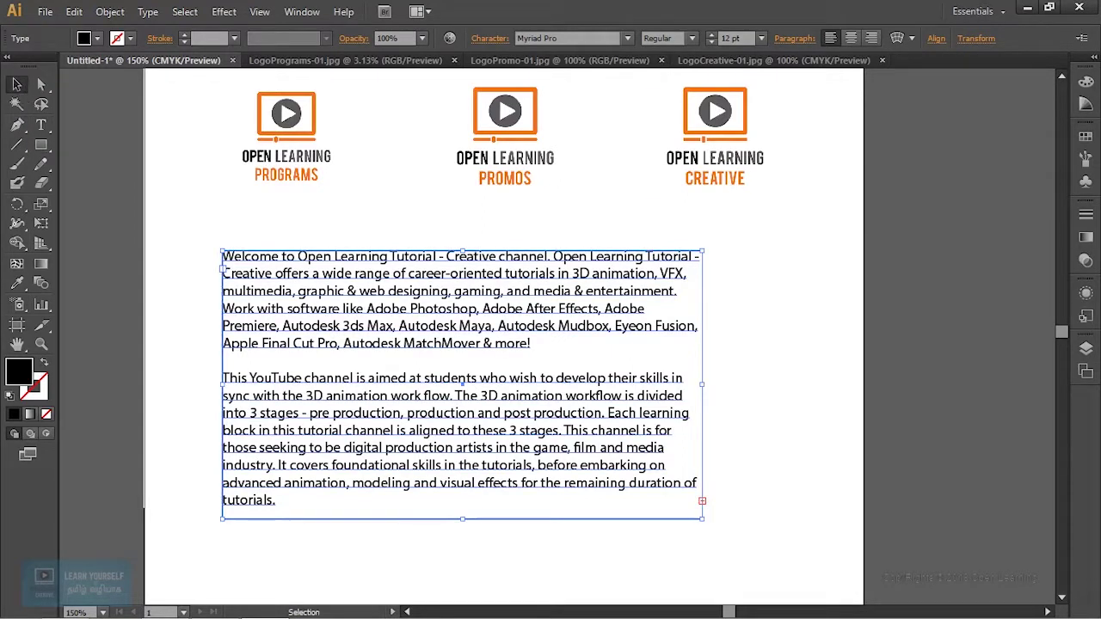
pyautogui.moveTo(703, 519)
pyautogui.mouseDown()
pyautogui.moveTo(698, 600)
pyautogui.moveTo(641, 616)
pyautogui.moveTo(533, 553)
pyautogui.moveTo(551, 557)
pyautogui.moveTo(474, 557)
pyautogui.moveTo(493, 553)
pyautogui.mouseUp()
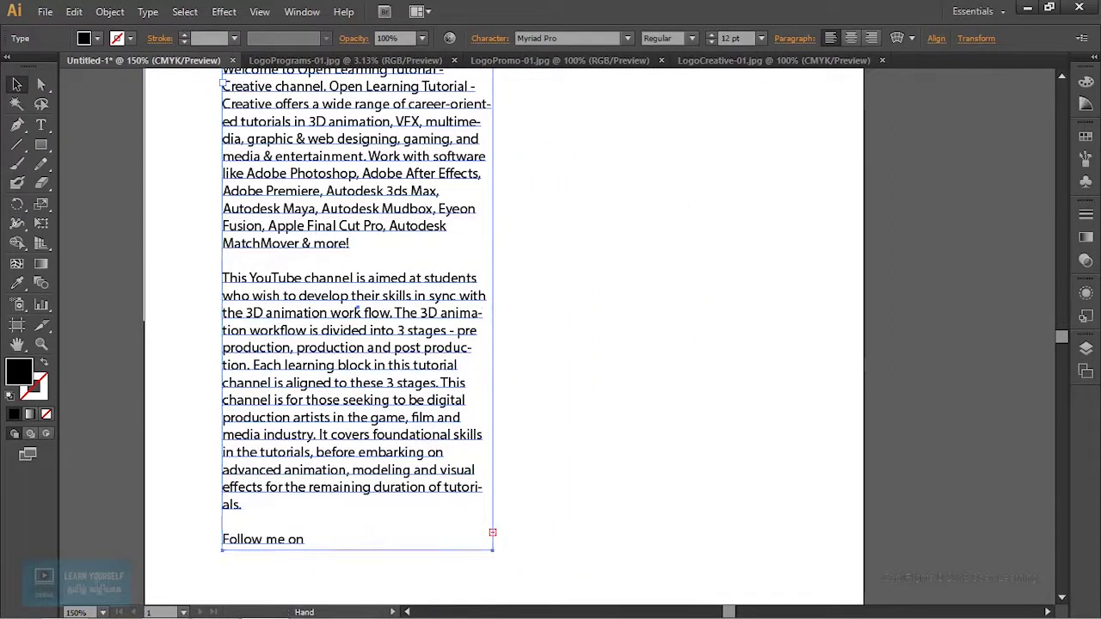
pyautogui.moveTo(358, 310); pyautogui.dragTo(401, 487)
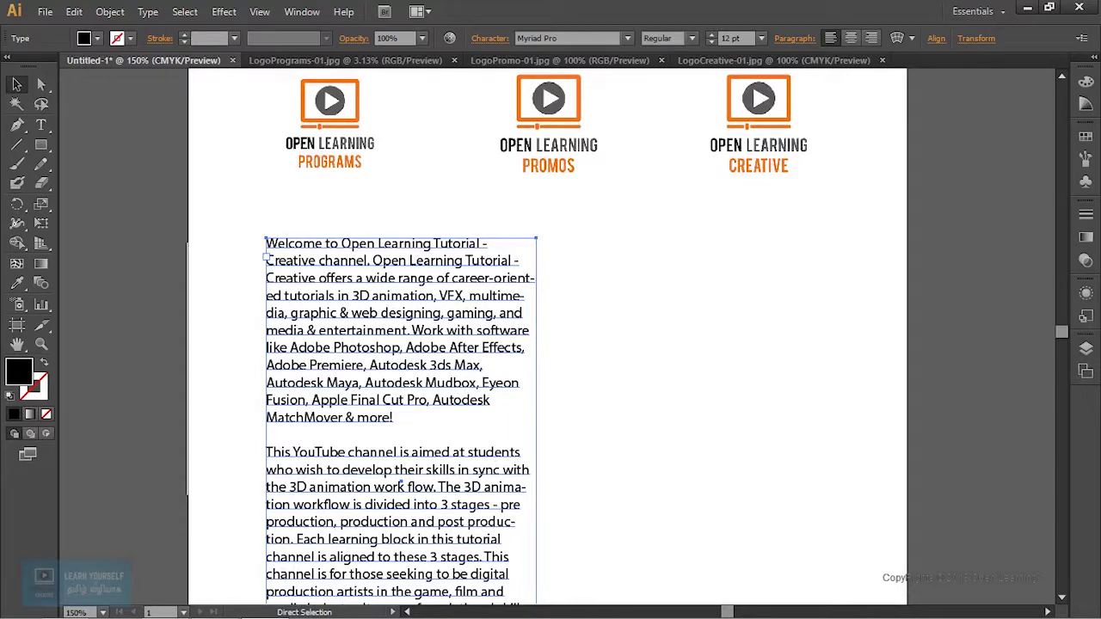
pyautogui.moveTo(399, 486); pyautogui.dragTo(557, 345)
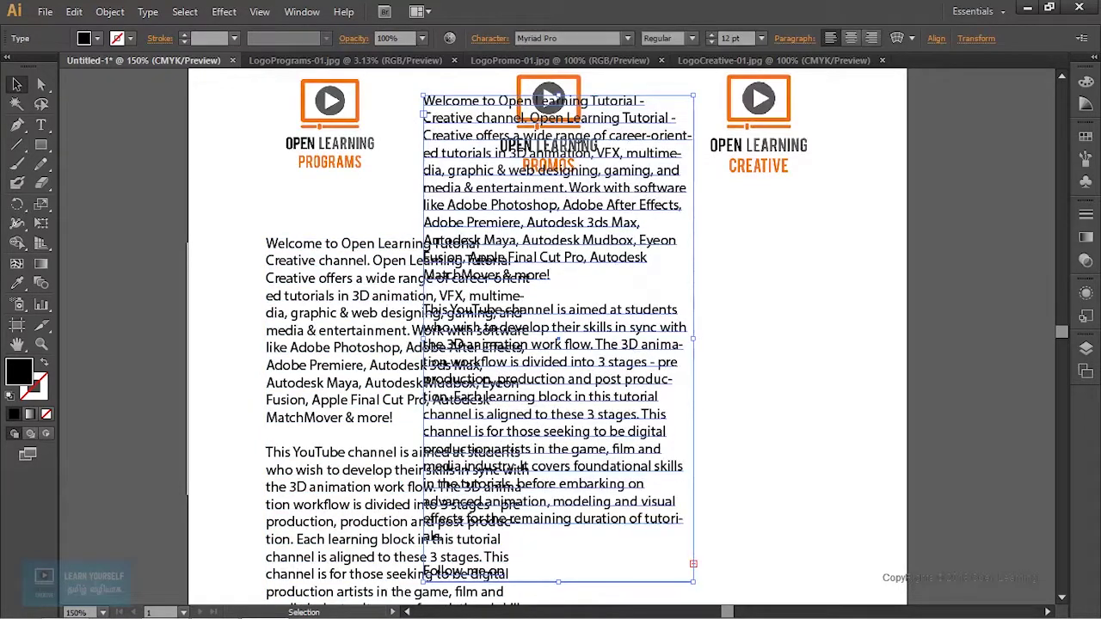
# Step: Drop a duplicate text column to the right and nudge the left column up-left
pyautogui.moveTo(557, 343)
pyautogui.mouseDown()
pyautogui.moveTo(695, 467)
pyautogui.moveTo(757, 377)
pyautogui.mouseUp()
pyautogui.click(459, 393)
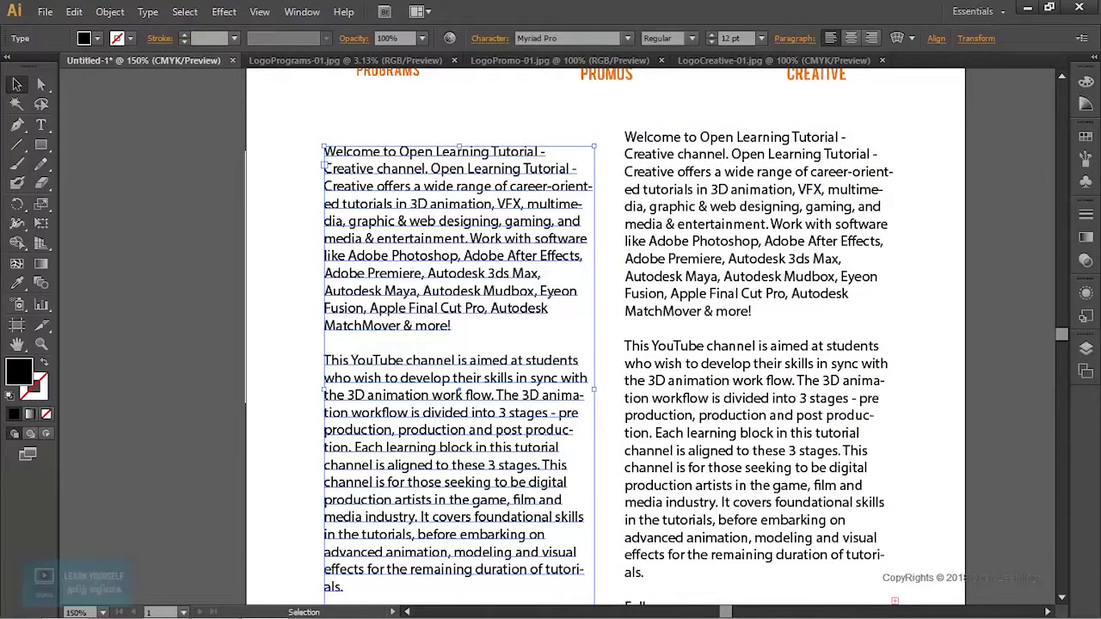
pyautogui.moveTo(458, 392); pyautogui.dragTo(445, 368)
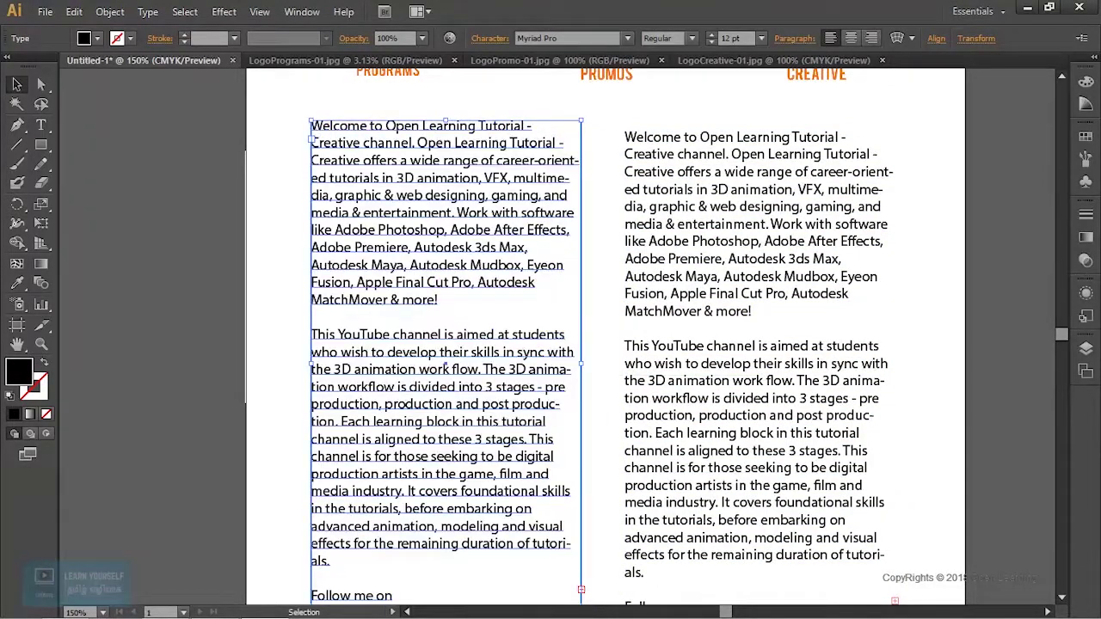
# Step: Shorten the left column so it ends after the second paragraph at 'tutorials.'
pyautogui.scroll(-3, 446, 368)
pyautogui.scroll(-1, 446, 368)
pyautogui.scroll(-2, 445, 369)
pyautogui.moveTo(581, 438)
pyautogui.mouseDown()
pyautogui.moveTo(580, 456)
pyautogui.moveTo(577, 392)
pyautogui.mouseUp()
pyautogui.press('t')
pyautogui.click(339, 394)
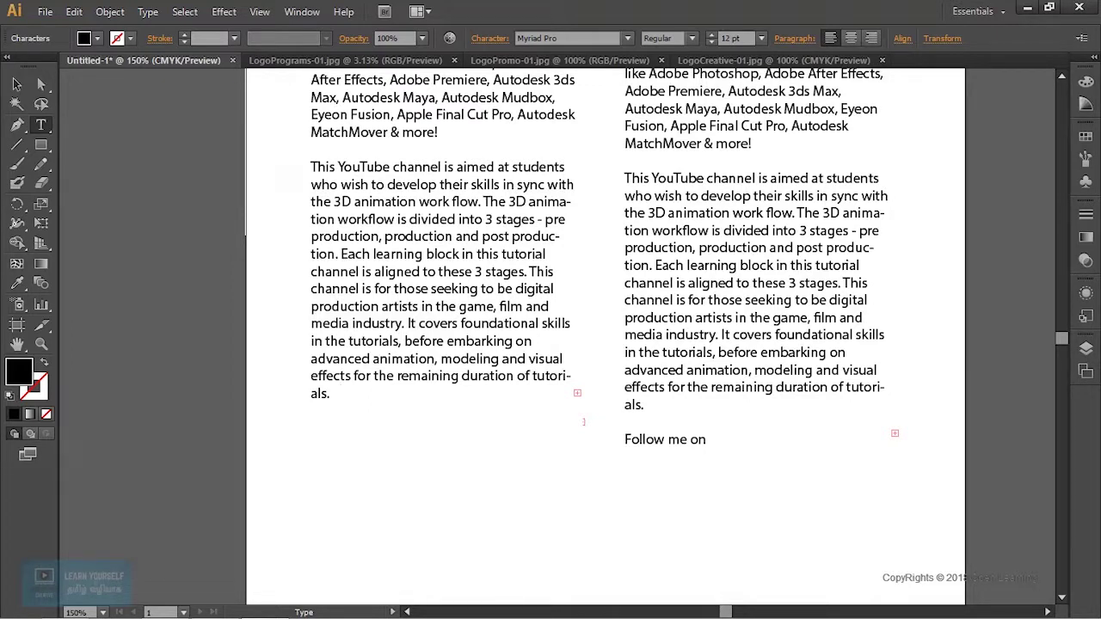
pyautogui.click(13, 86)
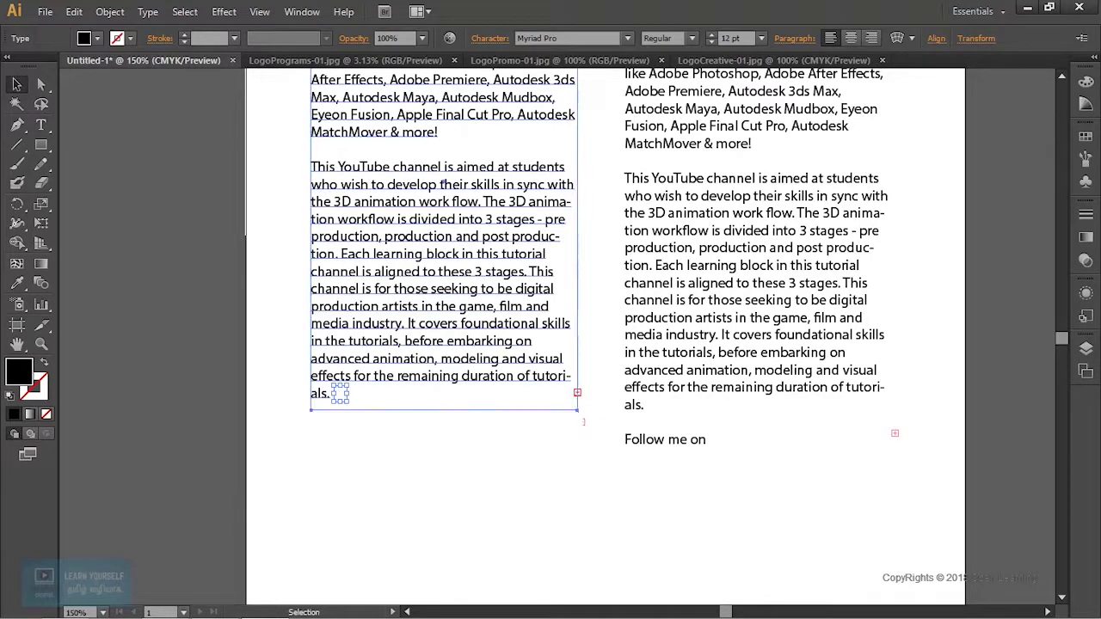
# Step: Extend the left frame and delete the 'Follow me on' social links and first tutorial links
pyautogui.moveTo(444, 410); pyautogui.dragTo(443, 604)
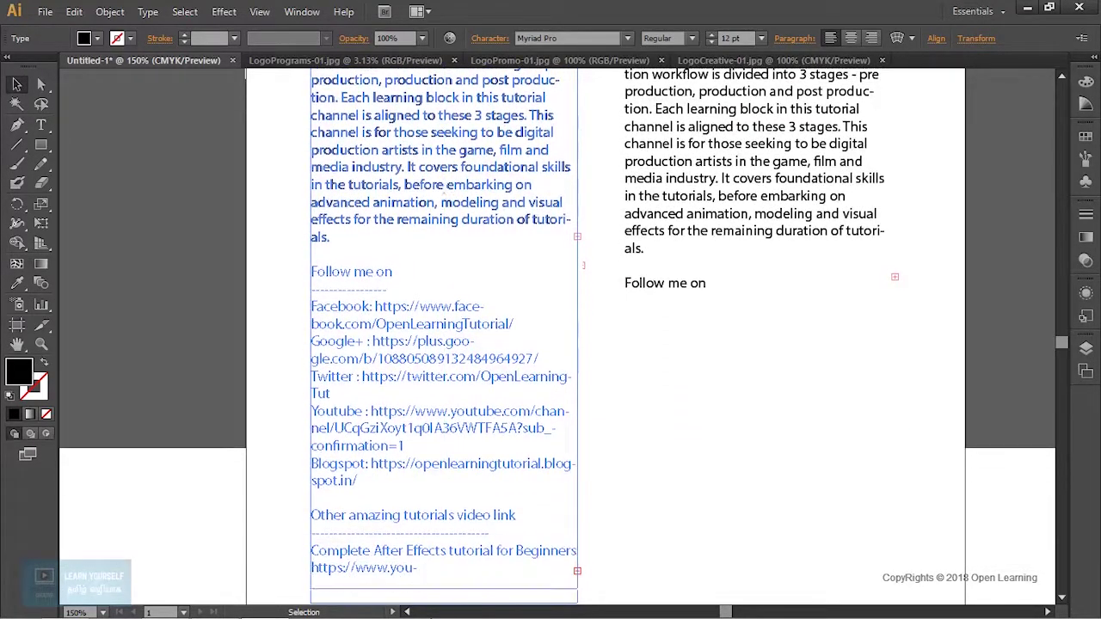
pyautogui.moveTo(444, 604); pyautogui.dragTo(444, 604)
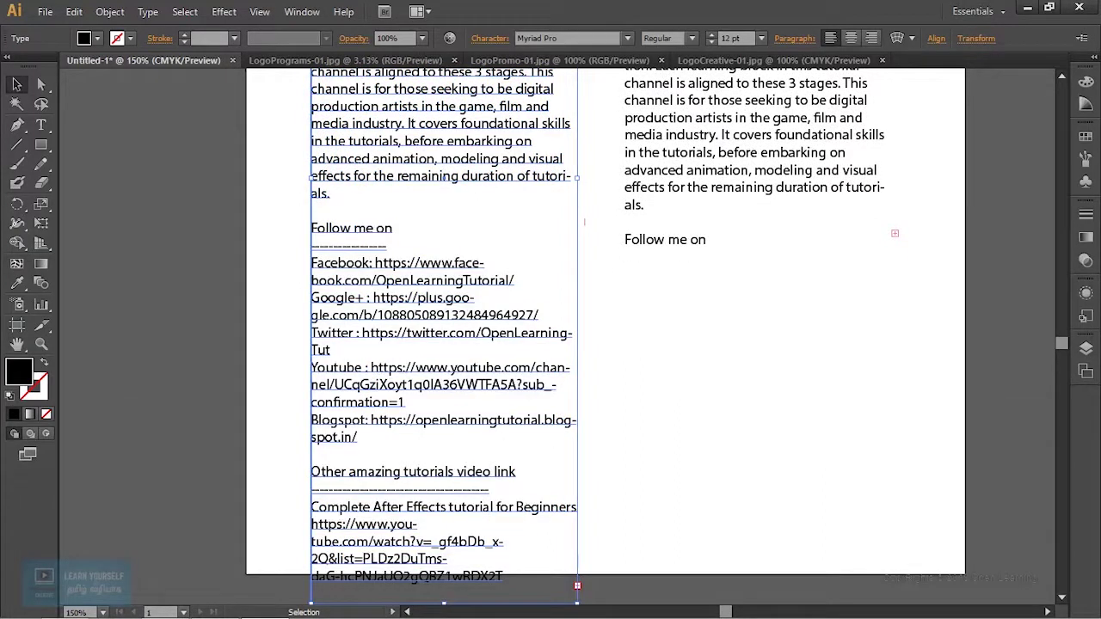
pyautogui.press('t')
pyautogui.moveTo(311, 228); pyautogui.dragTo(380, 334)
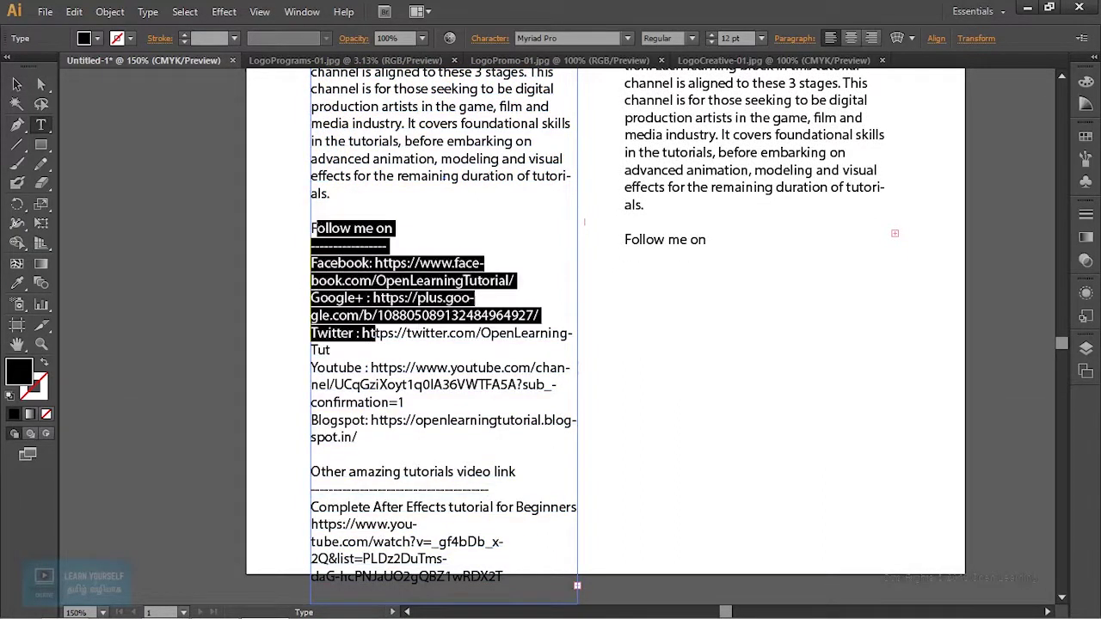
pyautogui.press('BackSpace')
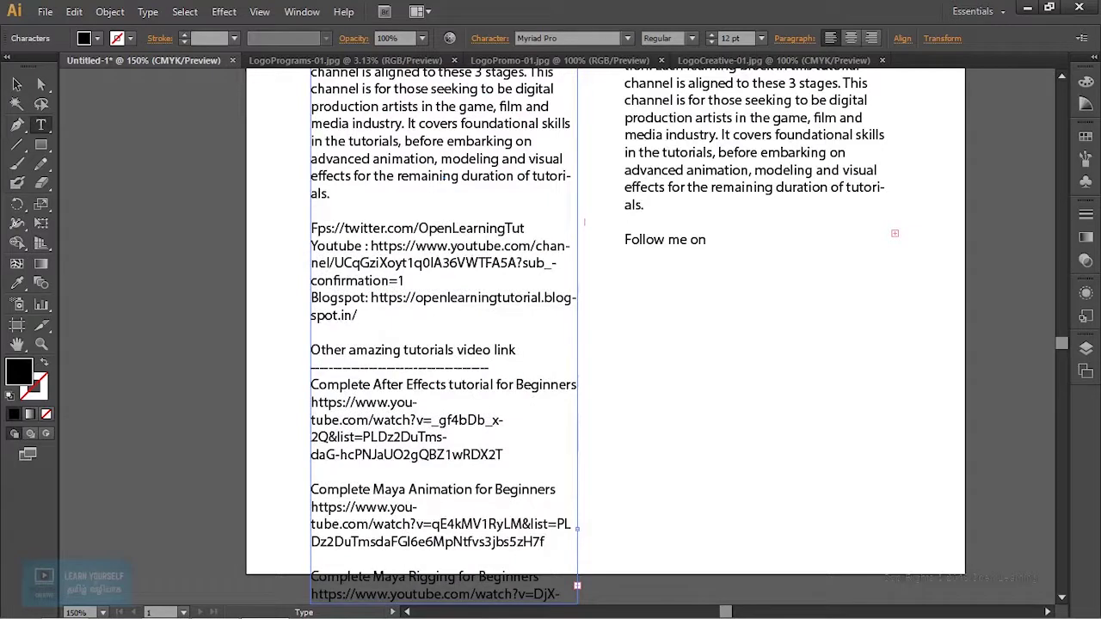
pyautogui.press('Delete')
pyautogui.press('Delete')
pyautogui.press('Delete')
pyautogui.press('Delete')
pyautogui.press('Delete')
pyautogui.press('Delete')
pyautogui.press('Delete')
pyautogui.press('Delete')
pyautogui.scroll(-2, 602, 335)
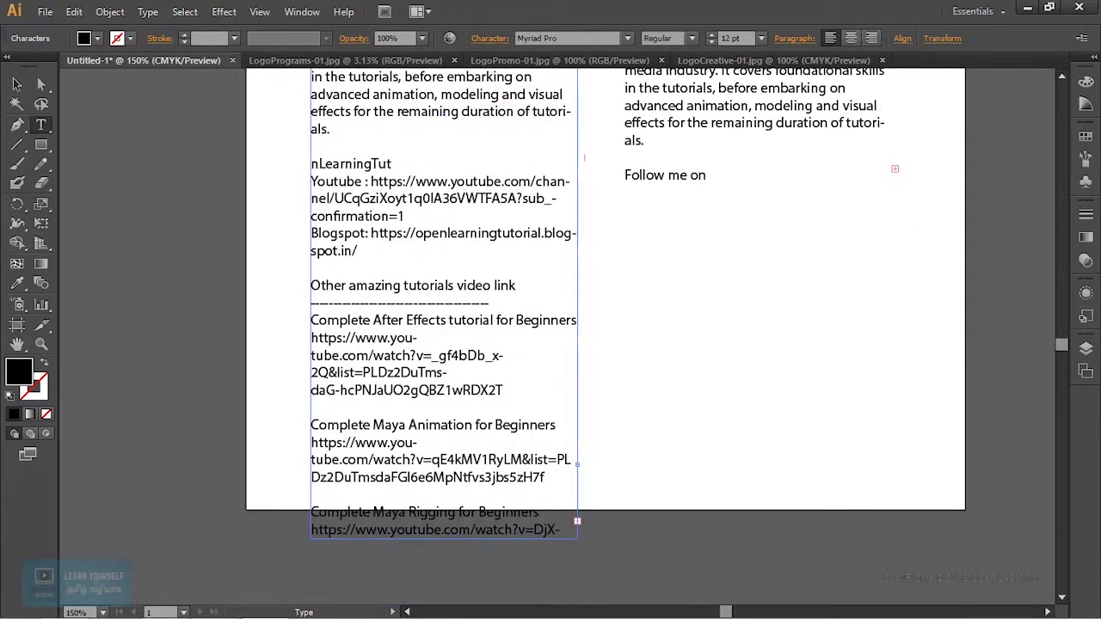
pyautogui.keyDown('shift'); pyautogui.click(546, 477); pyautogui.keyUp('shift')
pyautogui.press('Delete')
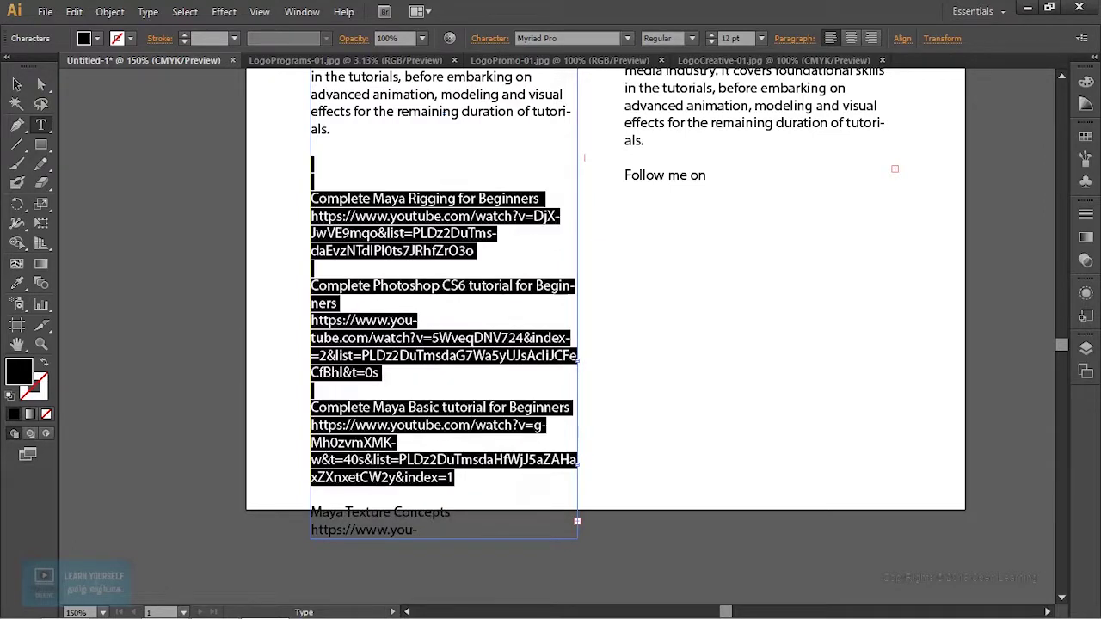
pyautogui.press('Delete')
# Step: Delete the remaining tutorial link blocks, from Maya Texture to the last fragment
pyautogui.moveTo(311, 163); pyautogui.dragTo(521, 495)
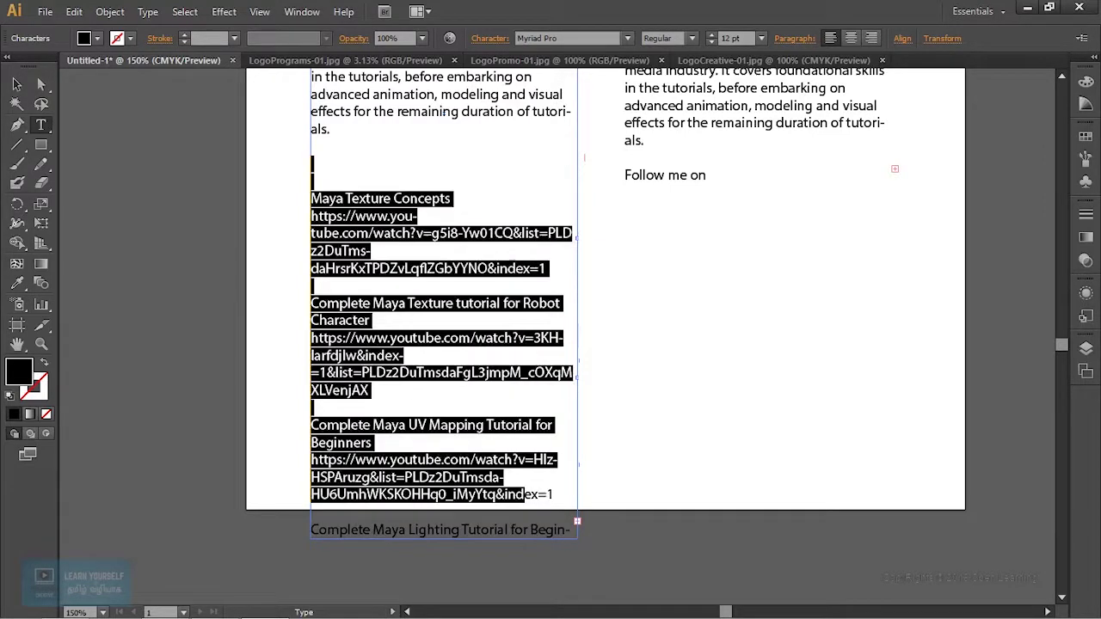
pyautogui.press('Delete')
pyautogui.moveTo(310, 164); pyautogui.dragTo(478, 495)
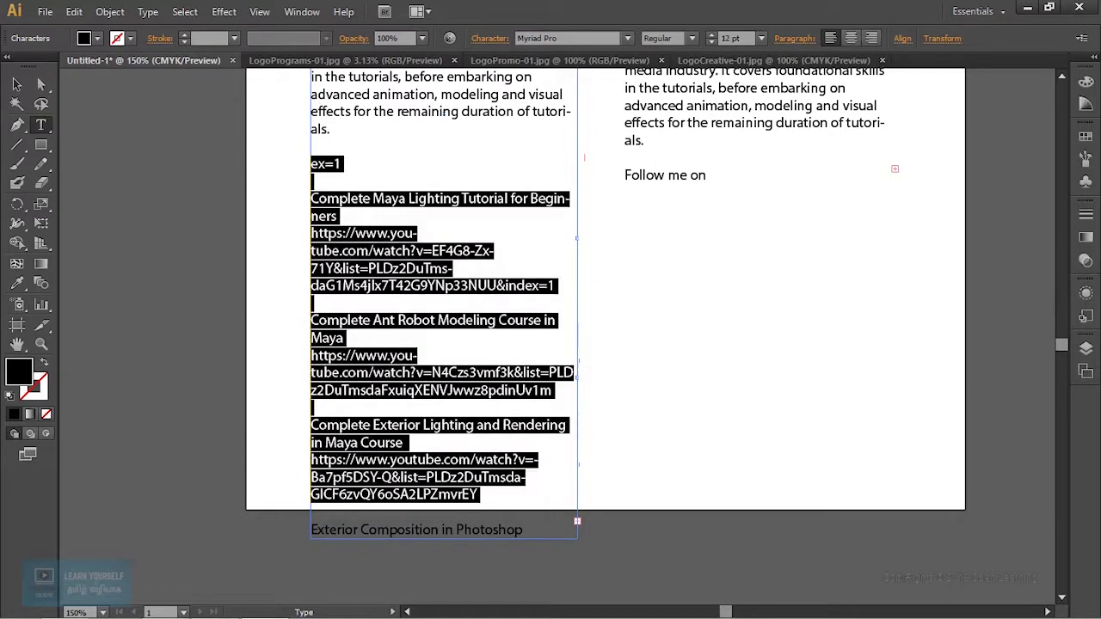
pyautogui.press('Delete')
pyautogui.moveTo(310, 164); pyautogui.dragTo(551, 512)
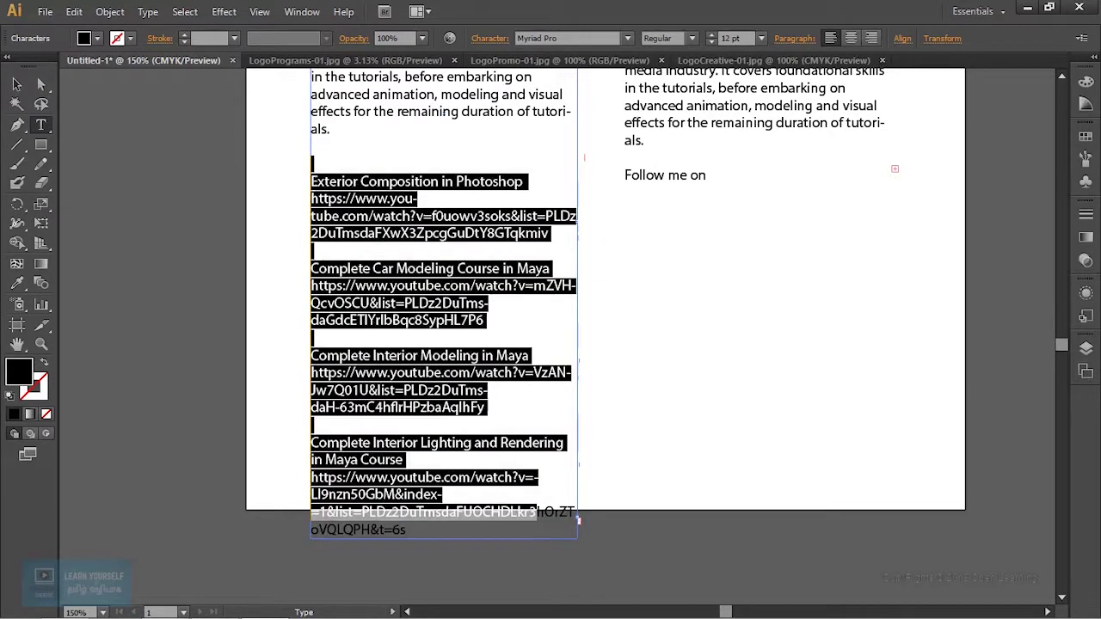
pyautogui.press('Delete')
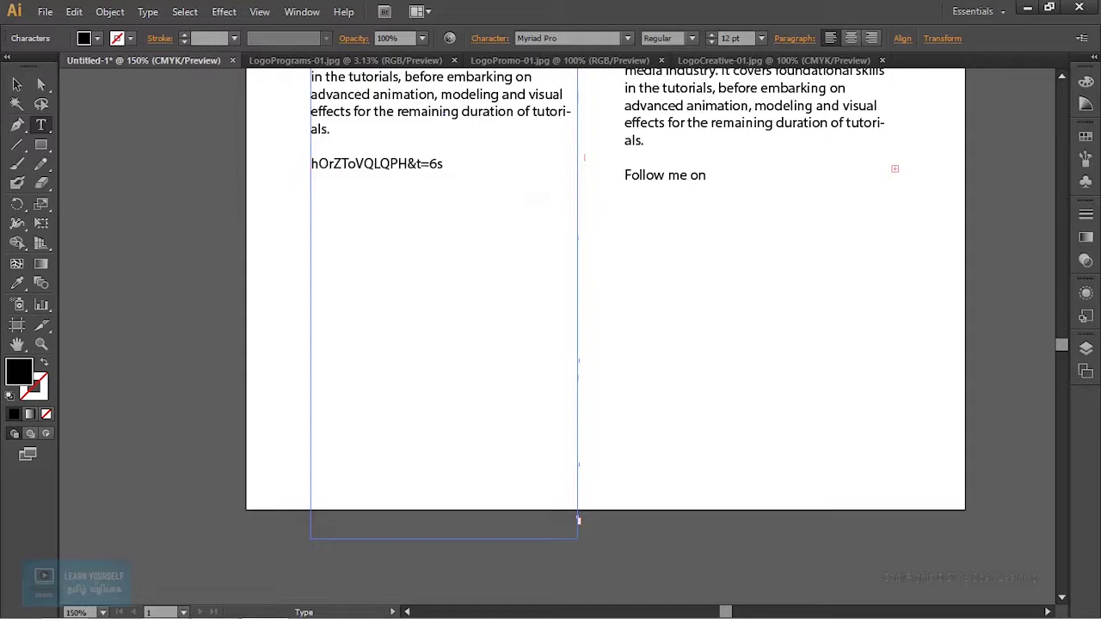
pyautogui.hotkey('shift', 'Home')
pyautogui.press('Delete')
pyautogui.press('Escape')
pyautogui.scroll(1, 578, 519)
pyautogui.scroll(4, 578, 520)
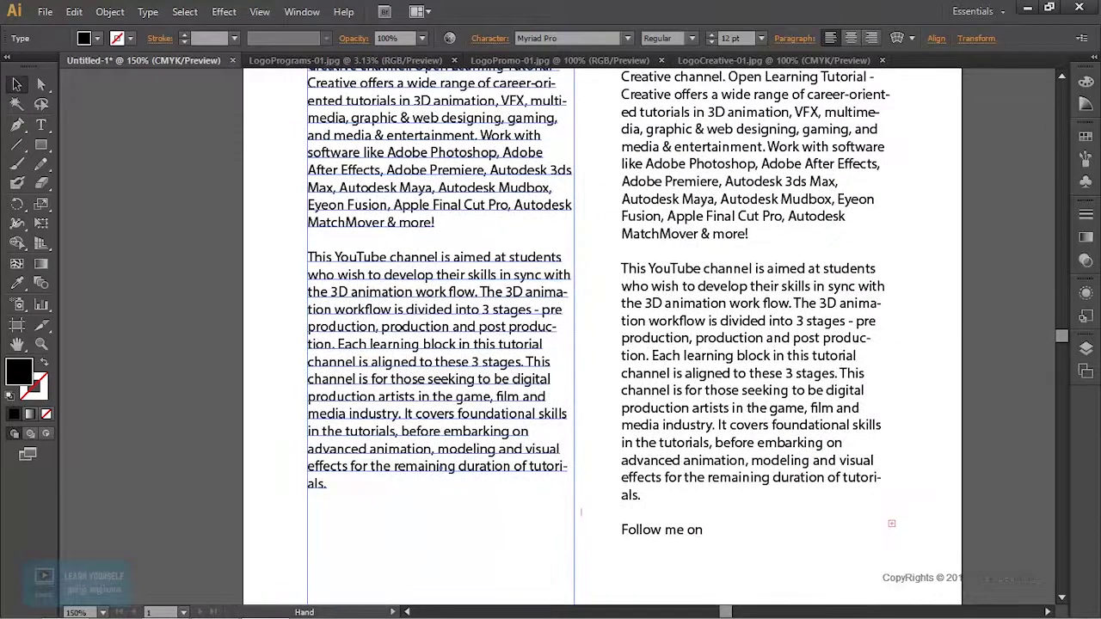
pyautogui.moveTo(579, 510); pyautogui.dragTo(571, 289)
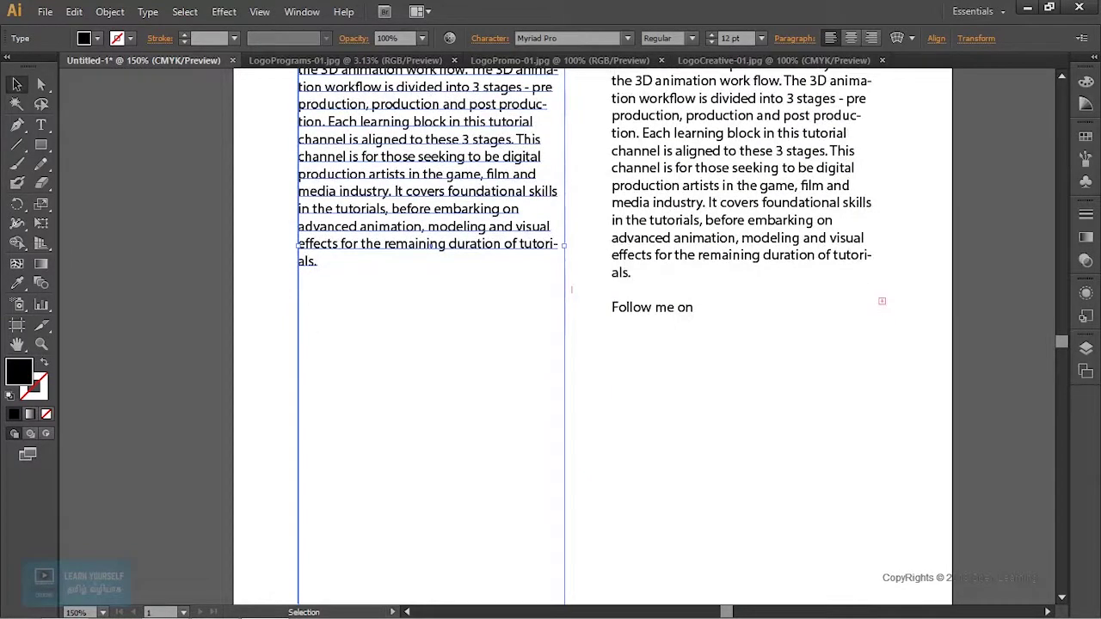
# Step: Try centre, right and full-justify alignments on the left text column
pyautogui.scroll(-3, 431, 430)
pyautogui.moveTo(431, 567); pyautogui.dragTo(431, 198)
pyautogui.scroll(3, 431, 259)
pyautogui.scroll(5, 431, 259)
pyautogui.scroll(6, 431, 258)
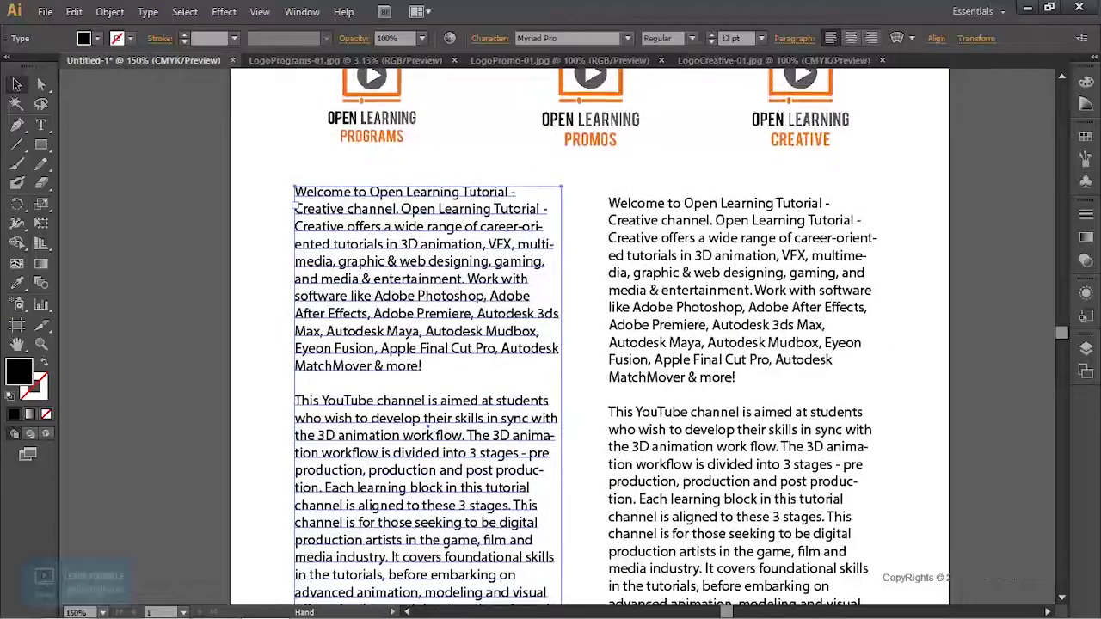
pyautogui.click(851, 39)
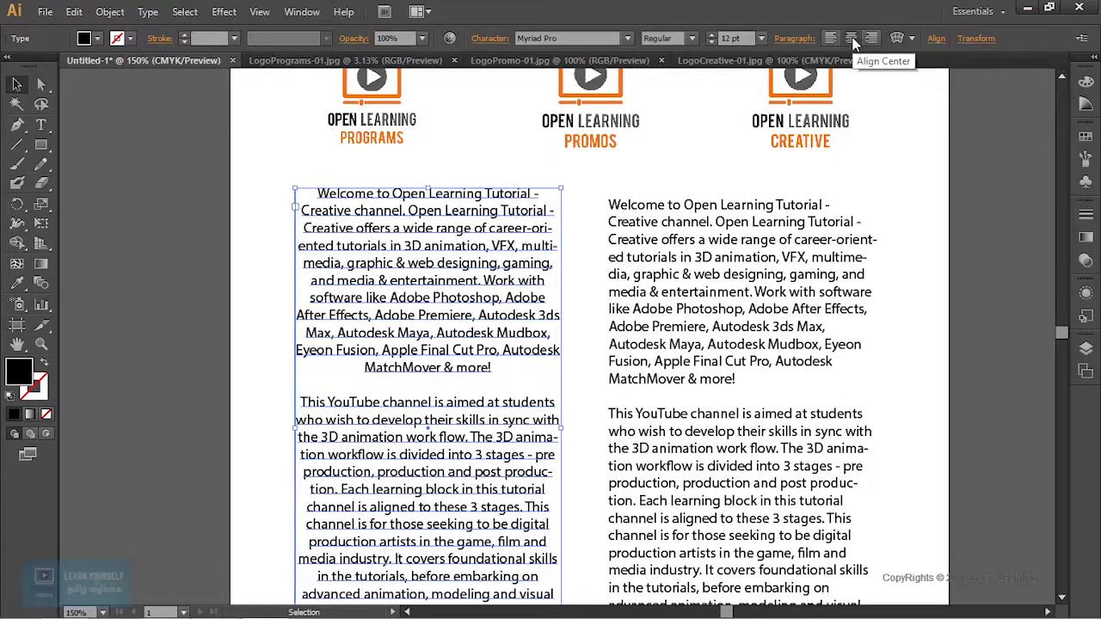
pyautogui.click(872, 38)
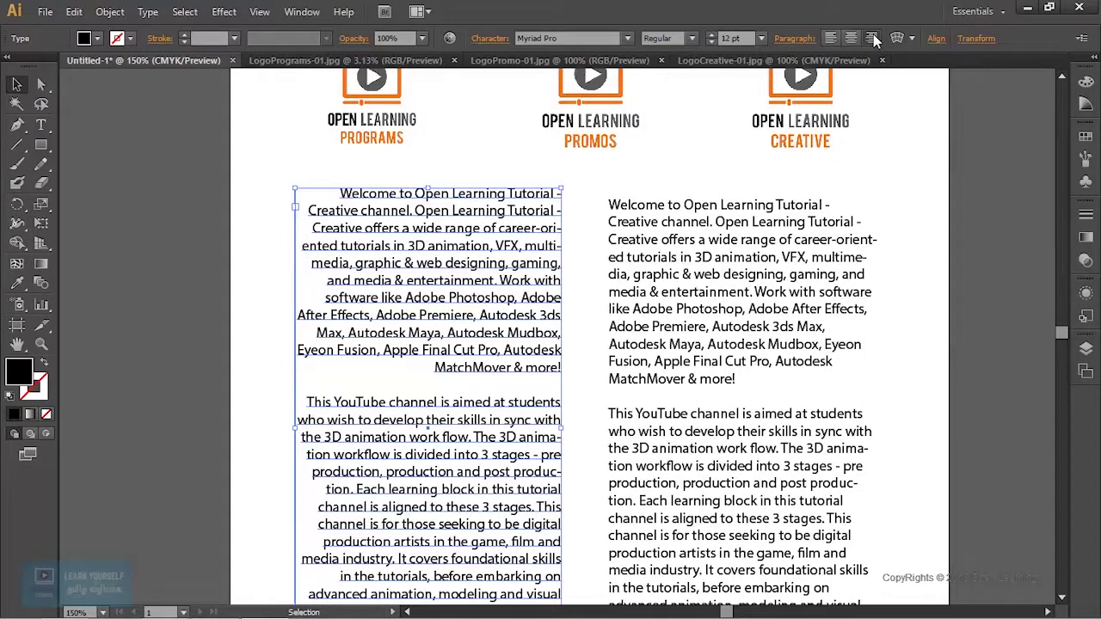
pyautogui.click(795, 39)
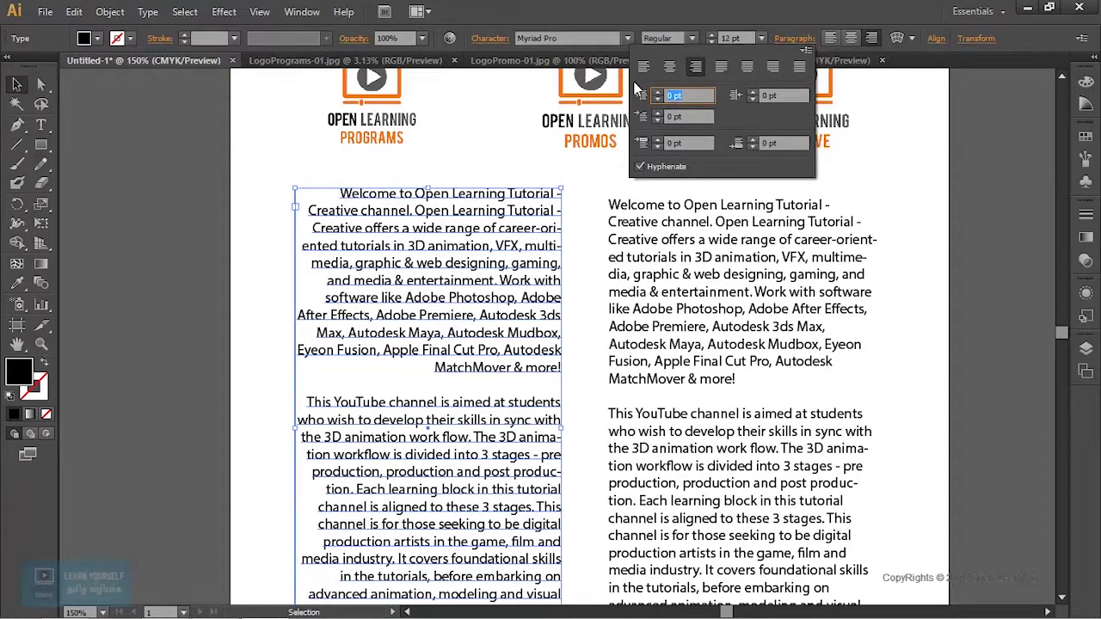
pyautogui.click(799, 69)
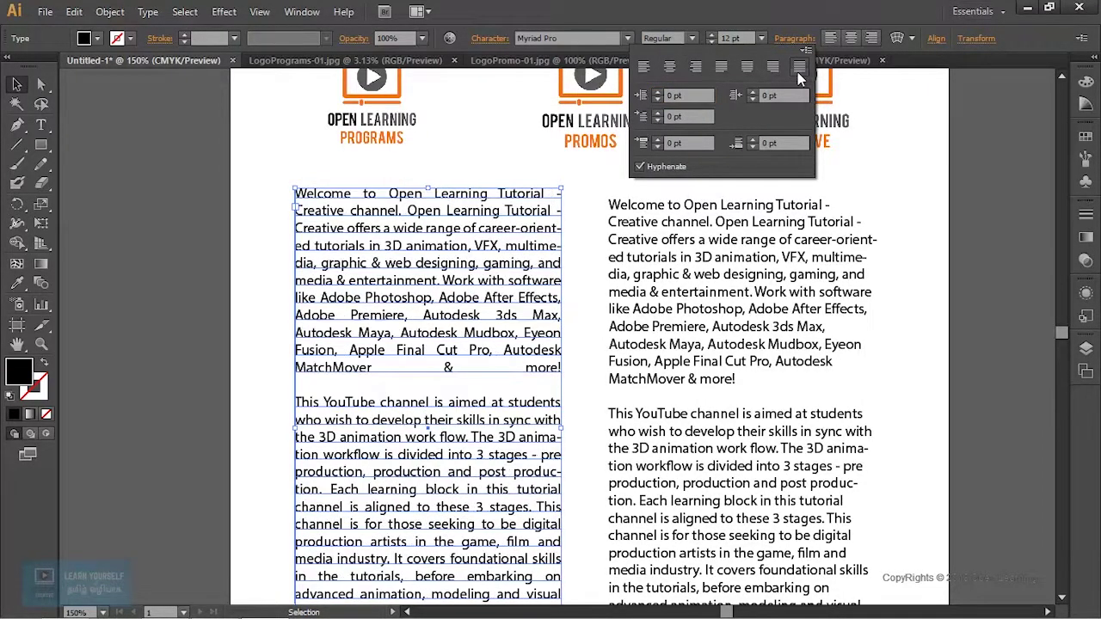
# Step: Set the left column to Justify with last line aligned left
pyautogui.scroll(-3, 774, 344)
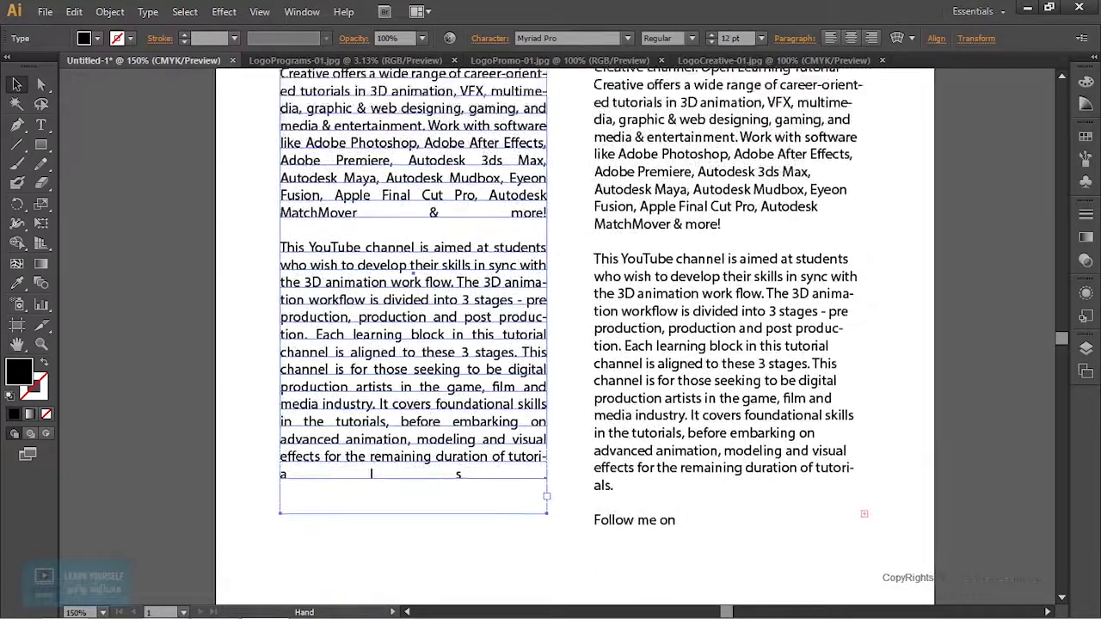
pyautogui.scroll(3, 774, 344)
pyautogui.click(794, 39)
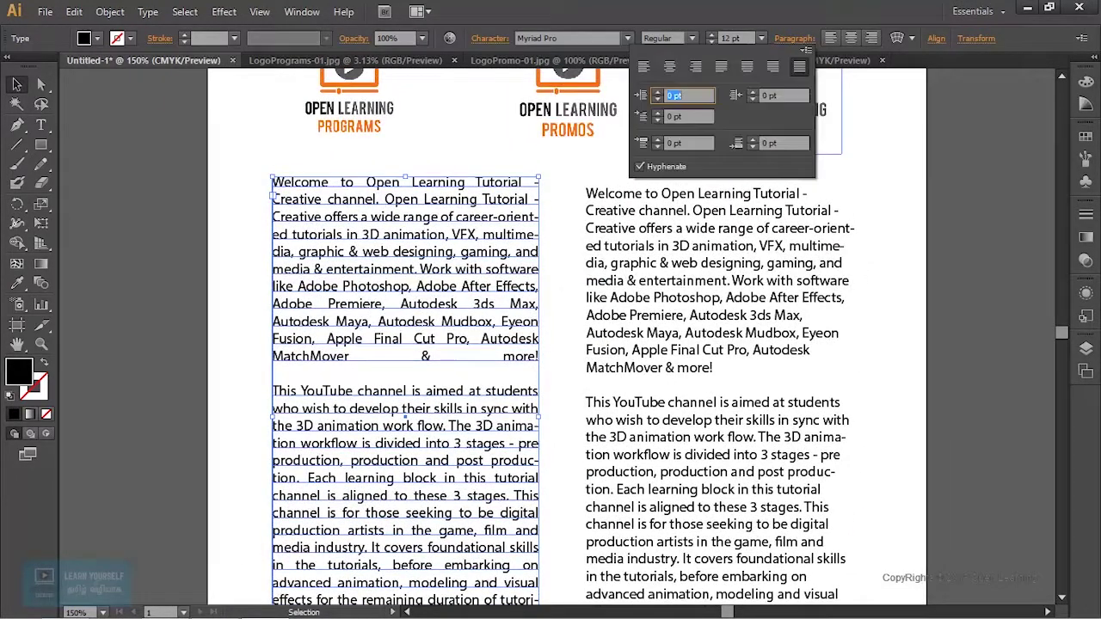
pyautogui.click(722, 69)
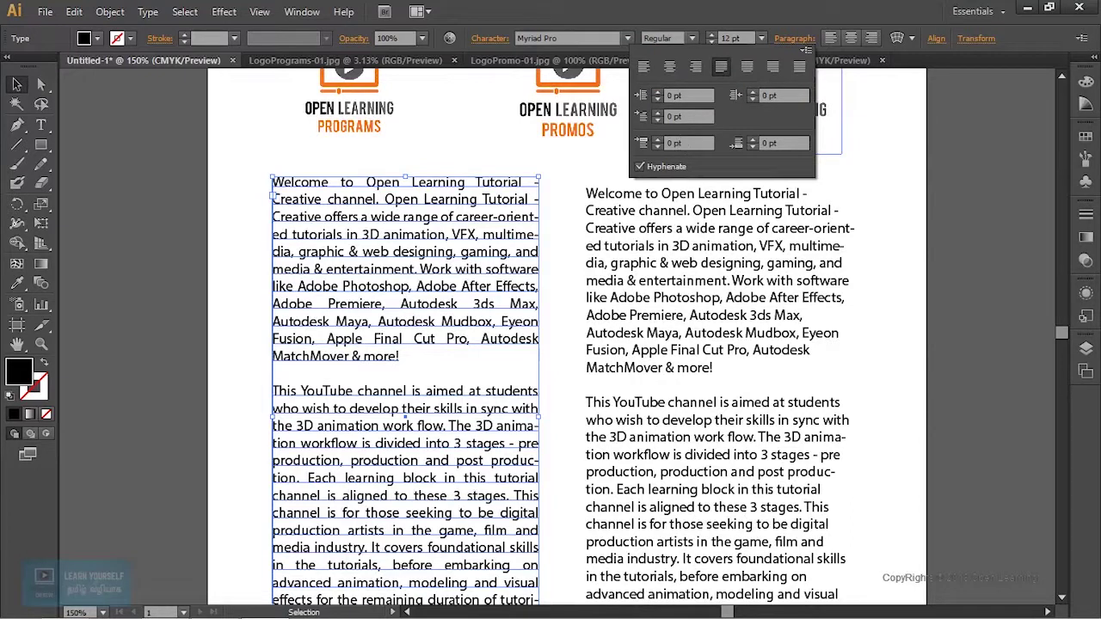
pyautogui.click(746, 71)
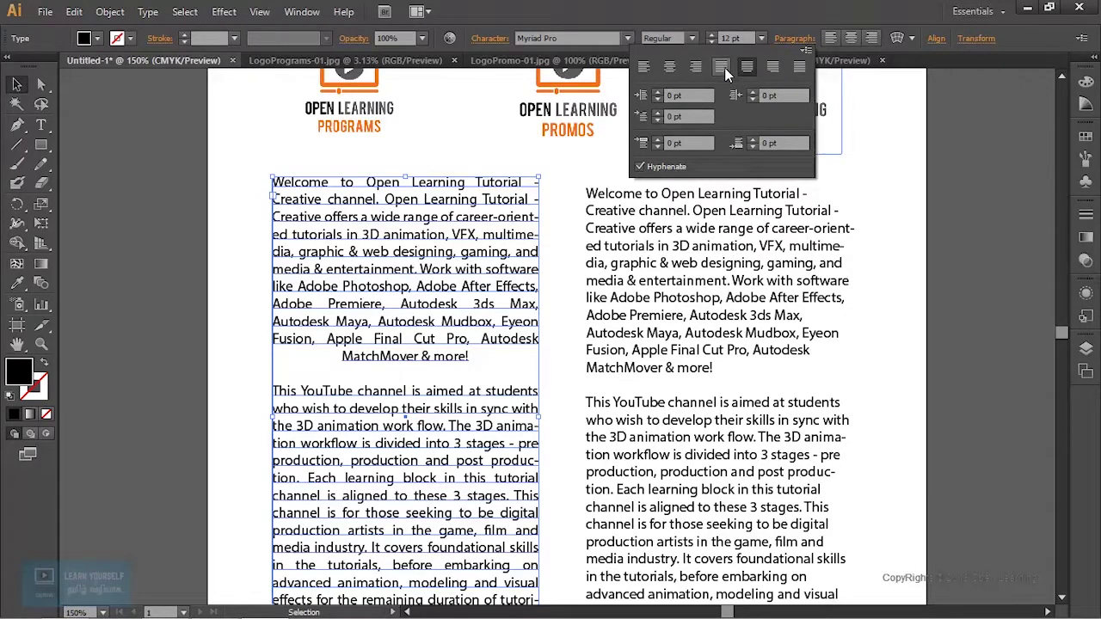
pyautogui.click(721, 67)
pyautogui.scroll(-3, 568, 344)
pyautogui.hotkey('ctrl', 'shift', 'a')
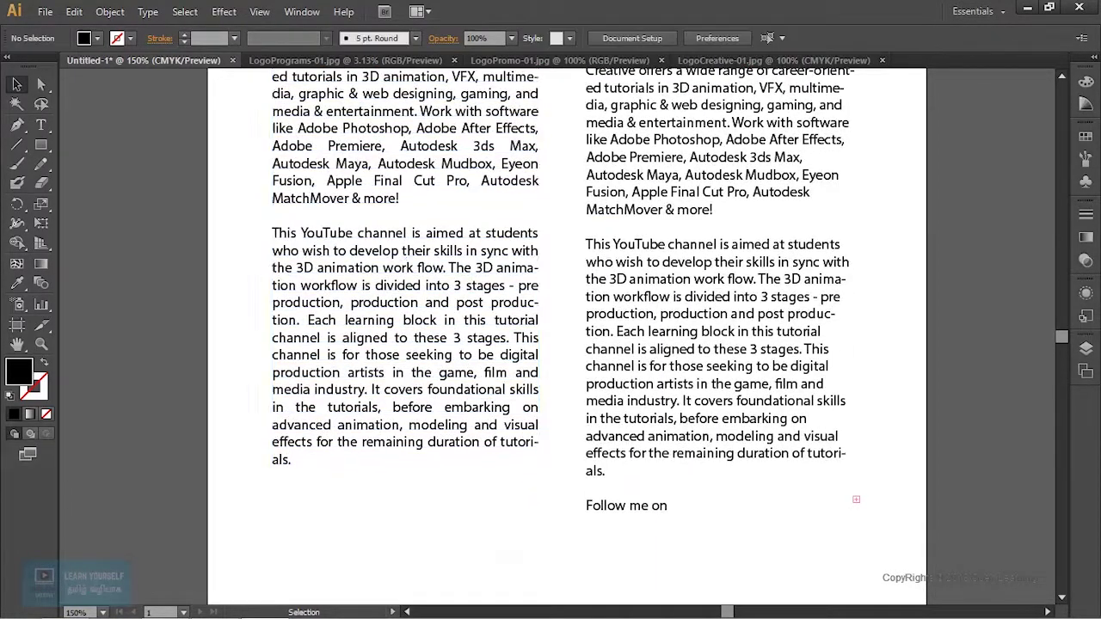
# Step: Nudge the right text column slightly up and to the left
pyautogui.scroll(5, 645, 488)
pyautogui.hscroll(2, 645, 488)
pyautogui.click(646, 488)
pyautogui.moveTo(652, 318); pyautogui.dragTo(633, 303)
pyautogui.scroll(-2, 618, 416)
# Step: Delete the intro paragraphs from the right text column
pyautogui.press('t')
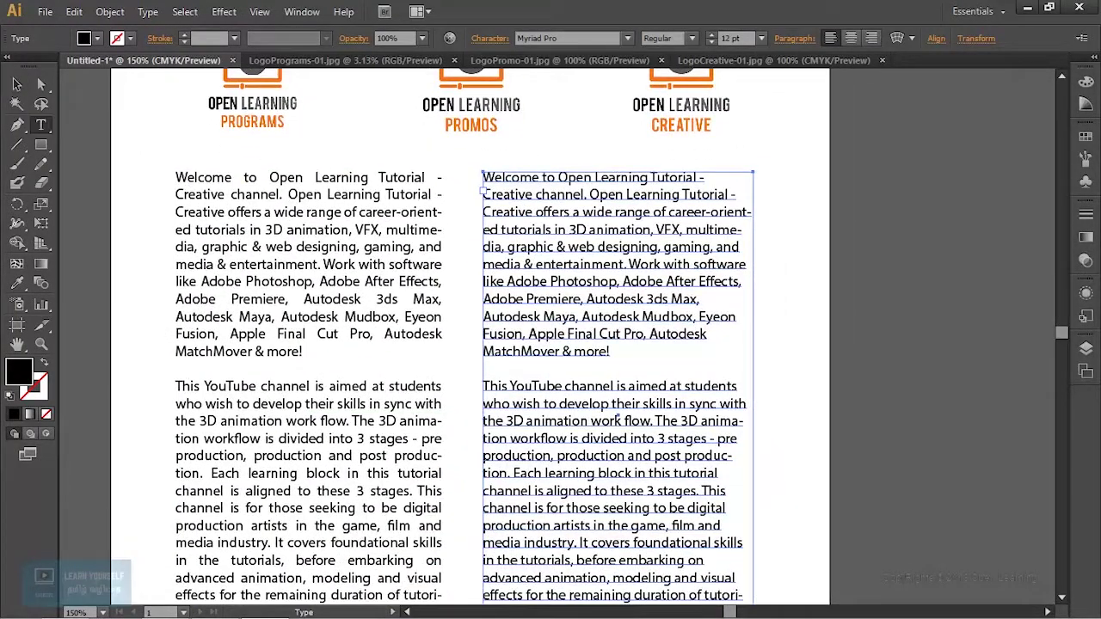
pyautogui.moveTo(483, 179); pyautogui.dragTo(693, 478)
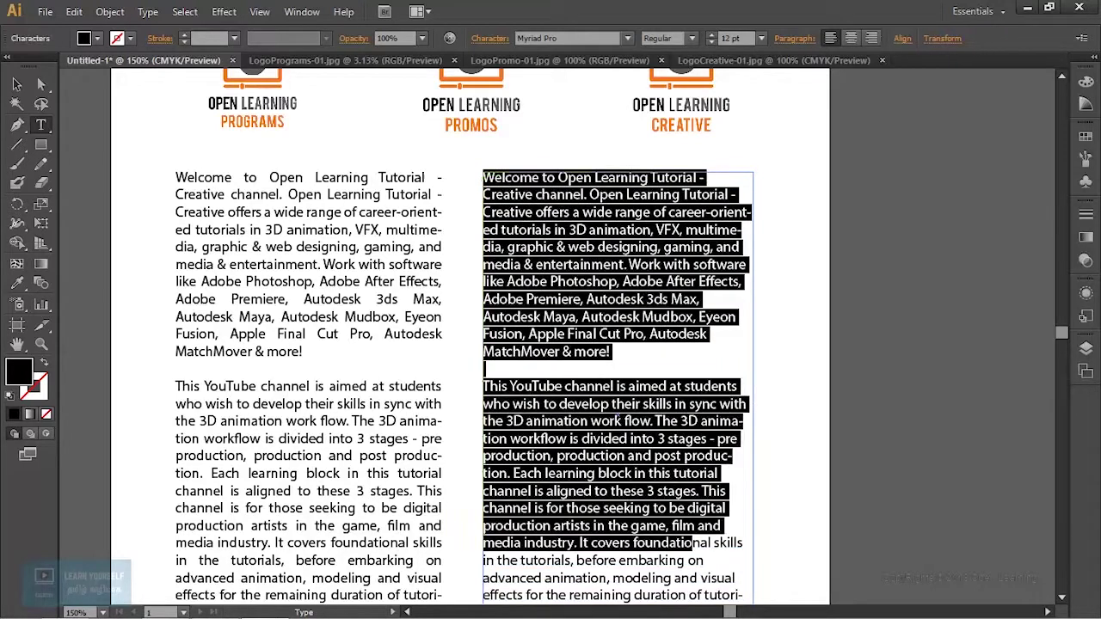
pyautogui.scroll(-1, 618, 327)
pyautogui.moveTo(693, 413); pyautogui.dragTo(502, 484)
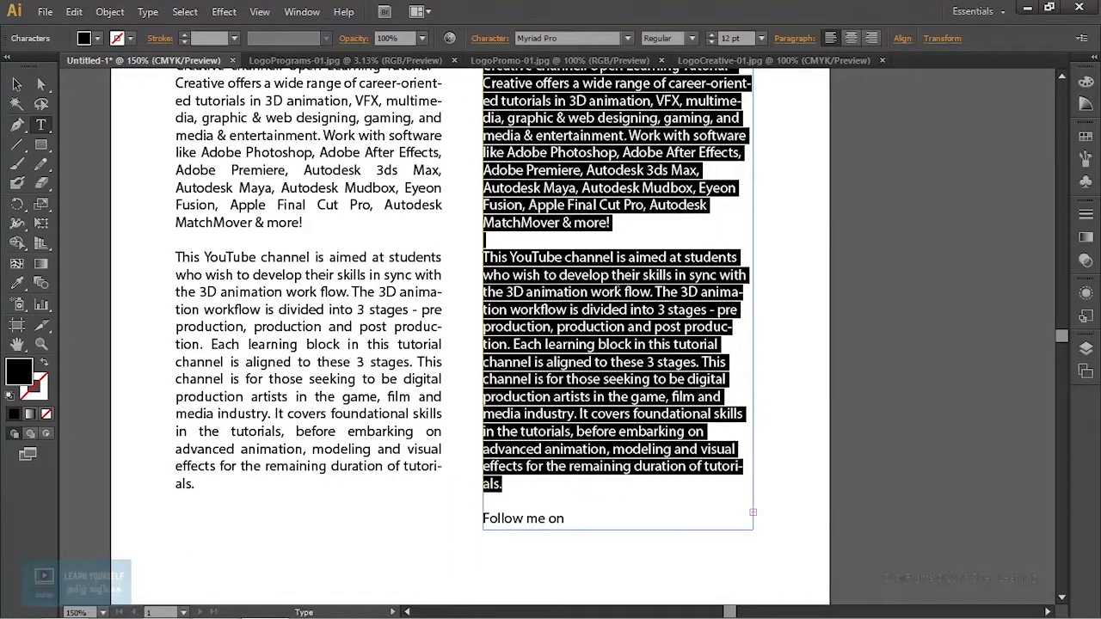
pyautogui.press('BackSpace')
# Step: Remove the blank lines above 'Follow me on' and the tutorials video link section
pyautogui.scroll(1, 618, 336)
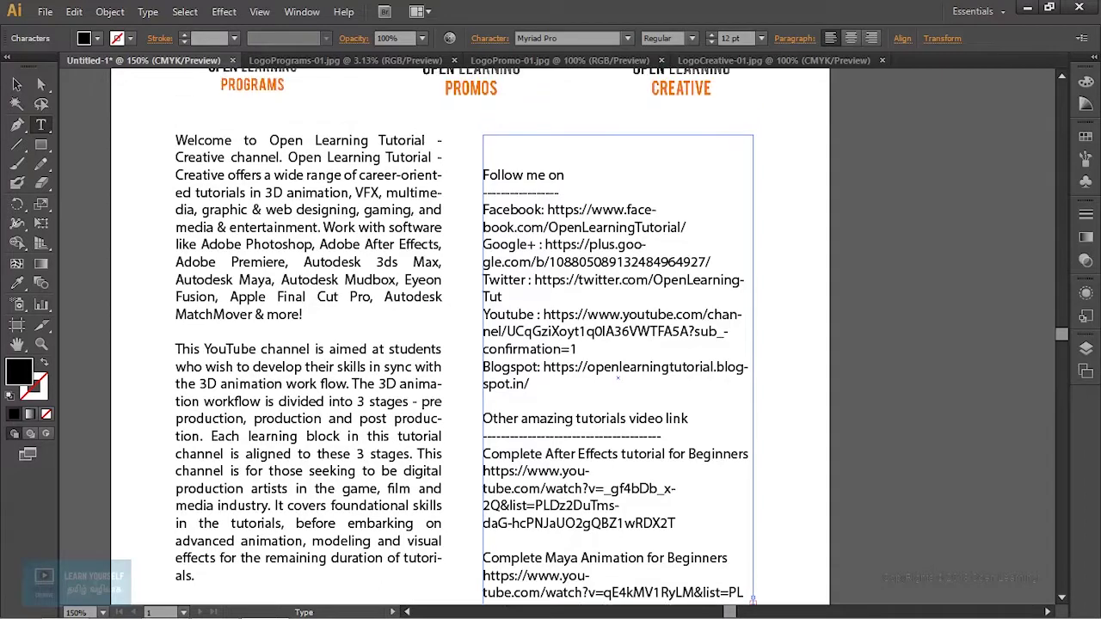
pyautogui.press('Delete')
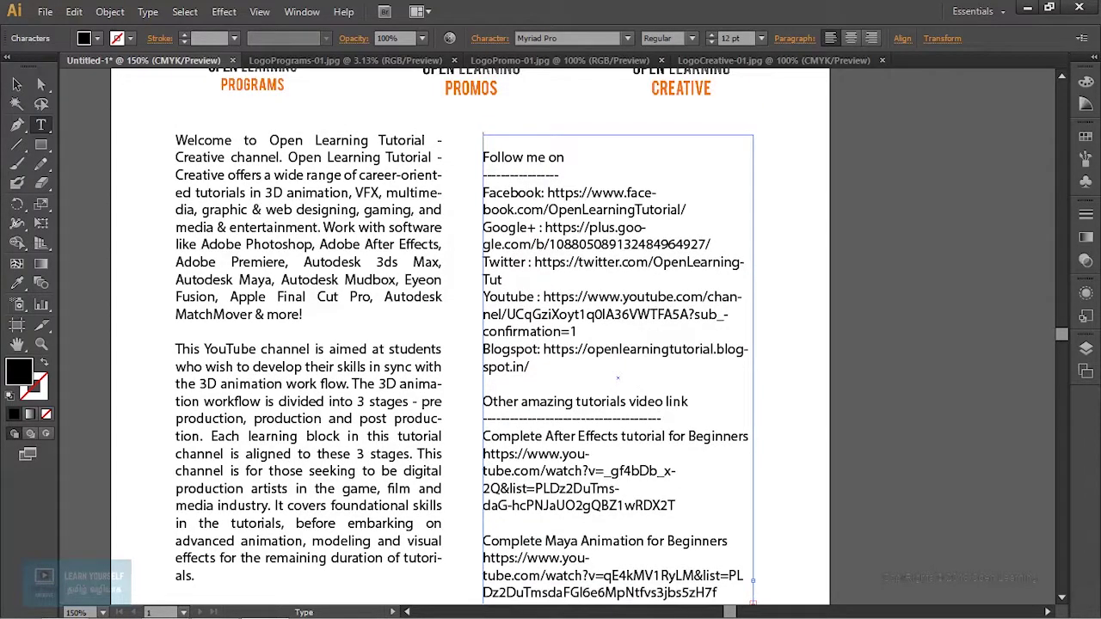
pyautogui.press('Delete')
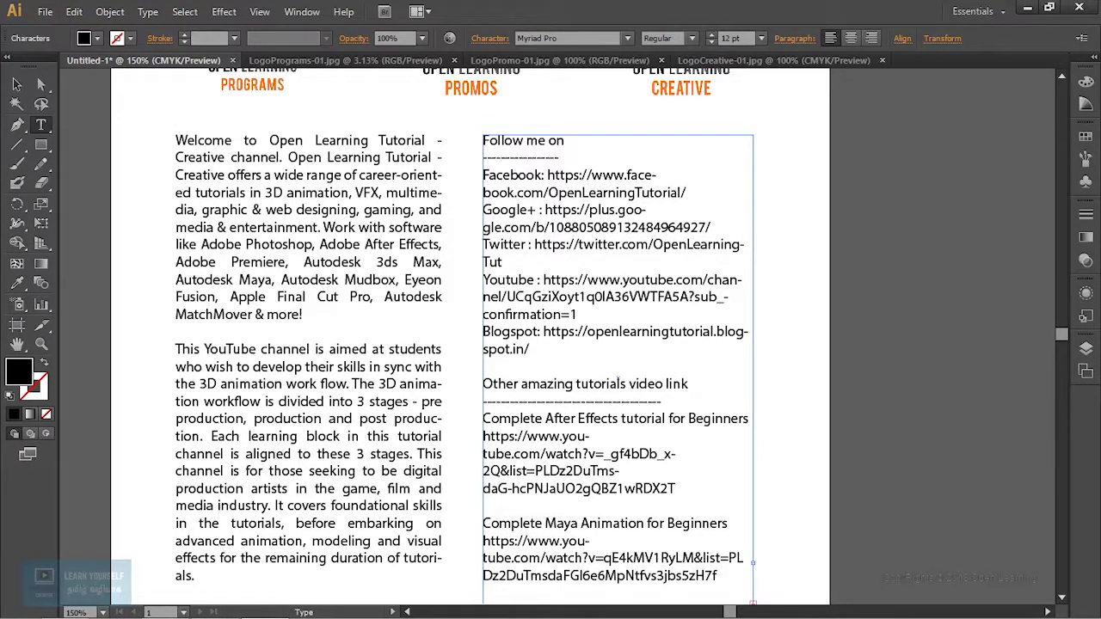
pyautogui.moveTo(483, 383)
pyautogui.mouseDown()
pyautogui.moveTo(588, 399)
pyautogui.moveTo(713, 469)
pyautogui.mouseUp()
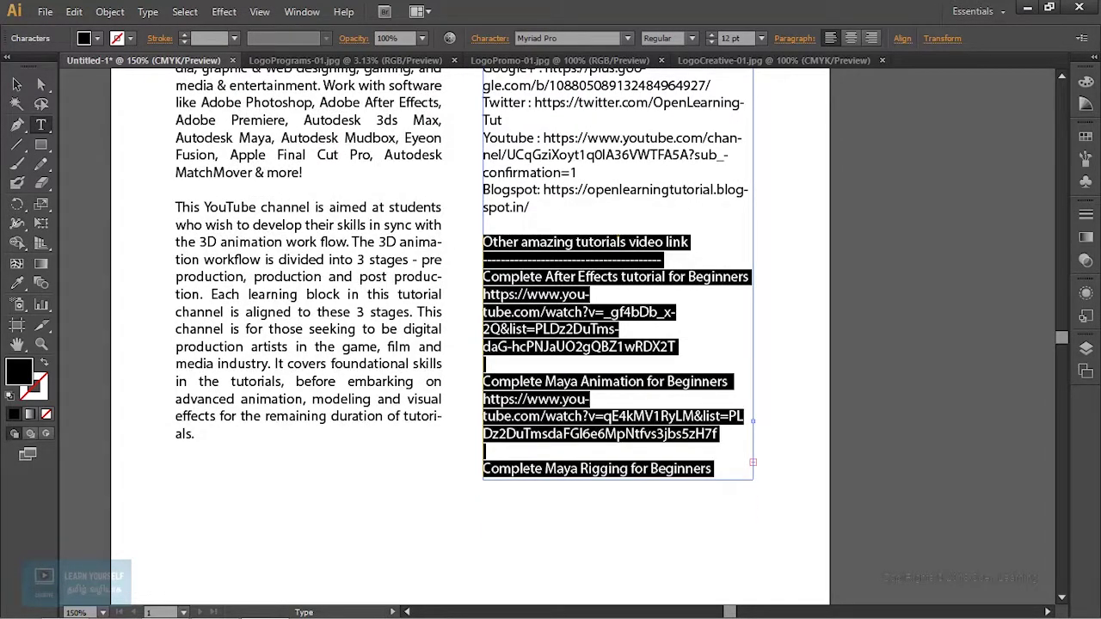
pyautogui.press('Delete')
pyautogui.press('Delete')
pyautogui.press('Delete')
pyautogui.press('Delete')
pyautogui.press('Delete')
pyautogui.press('Delete')
pyautogui.press('Delete')
pyautogui.press('Delete')
pyautogui.press('Delete')
pyautogui.press('Delete')
pyautogui.press('Delete')
pyautogui.press('Delete')
pyautogui.press('Delete')
pyautogui.press('Delete')
pyautogui.press('Delete')
pyautogui.press('Delete')
pyautogui.press('Delete')
pyautogui.press('Delete')
pyautogui.press('Delete')
pyautogui.press('Delete')
pyautogui.press('Delete')
pyautogui.press('Delete')
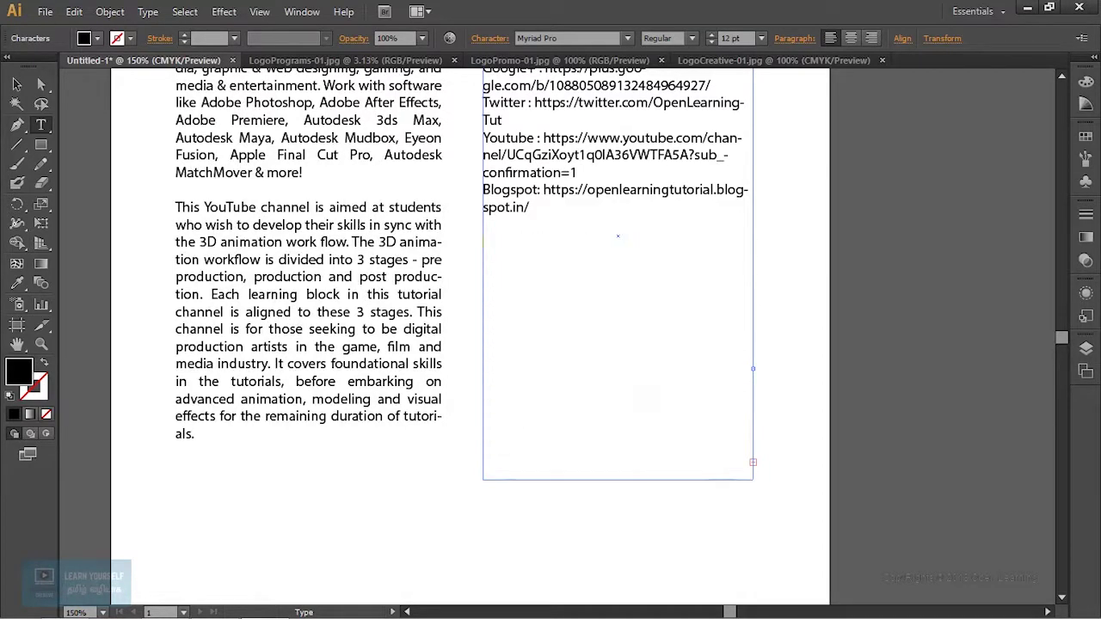
# Step: Shorten the right text frame so it fits only the social links
pyautogui.click(16, 84)
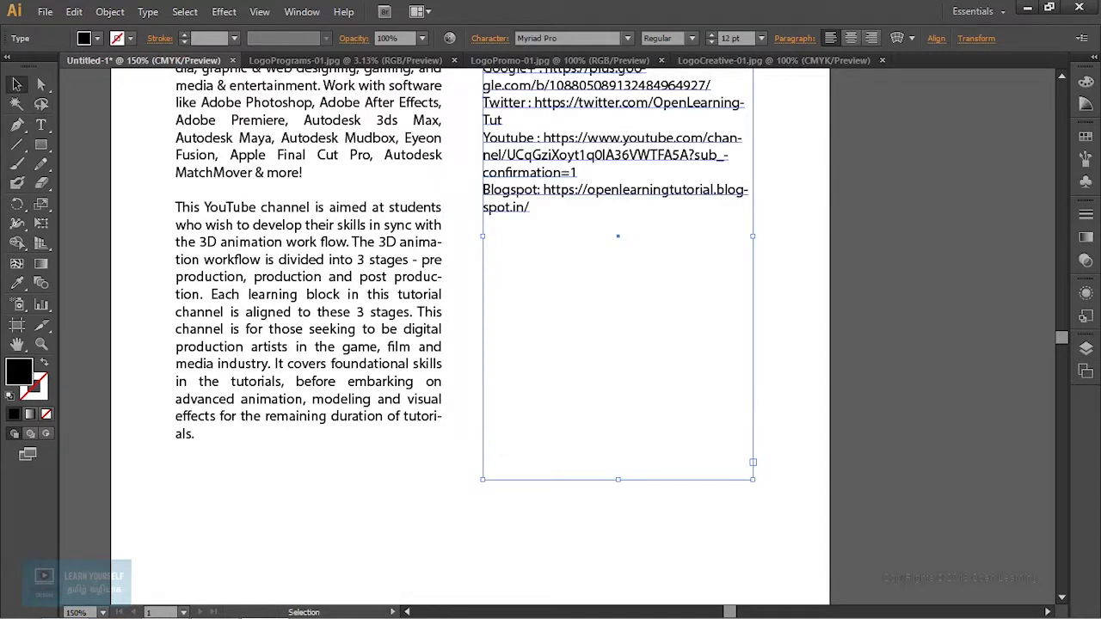
pyautogui.click(602, 533)
pyautogui.click(602, 154)
pyautogui.moveTo(617, 479); pyautogui.dragTo(618, 249)
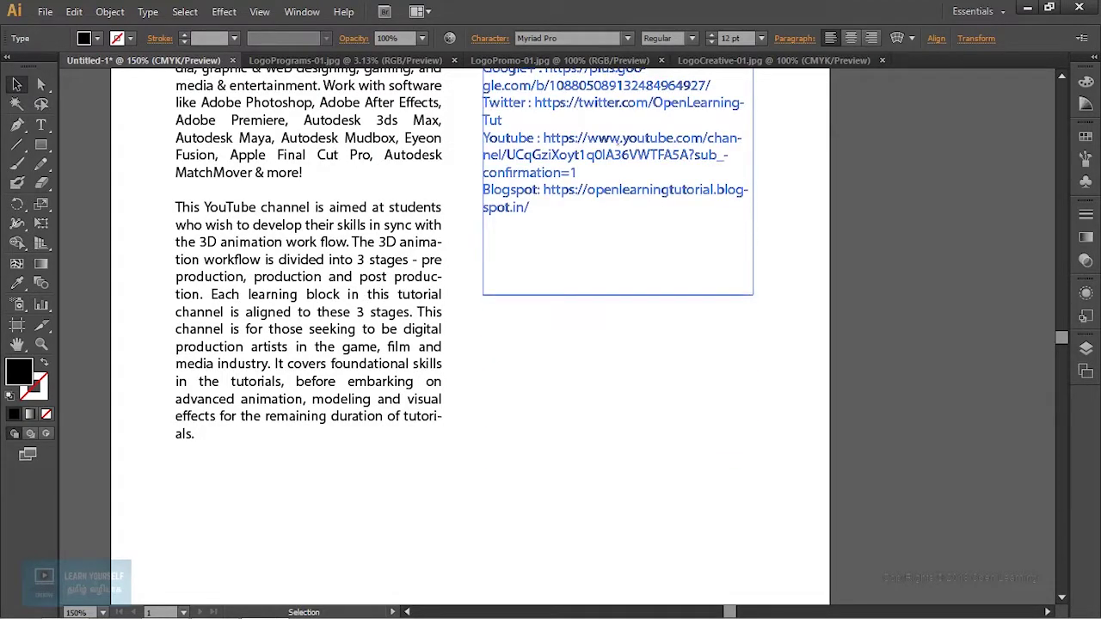
pyautogui.hotkey('ctrl', 'shift', 'a')
pyautogui.scroll(5, 482, 335)
pyautogui.scroll(3, 481, 336)
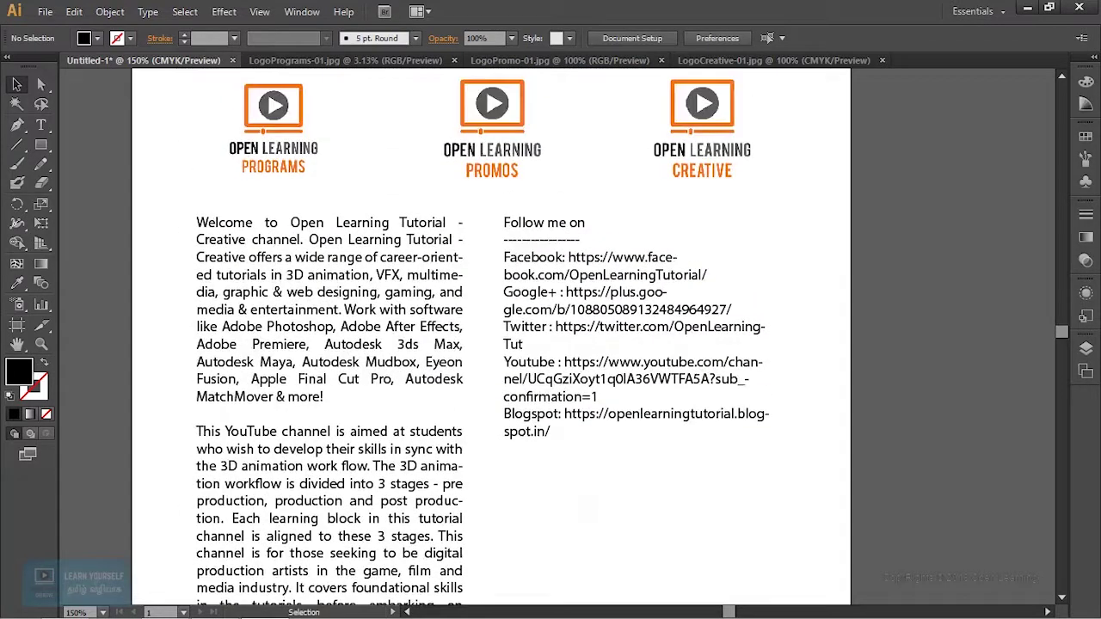
# Step: Select the 'Follow me on' links frame, then deselect it and zoom out to the whole page
pyautogui.hotkey('ctrl', '-')
pyautogui.hotkey('ctrl', '-')
pyautogui.scroll(1, 575, 498)
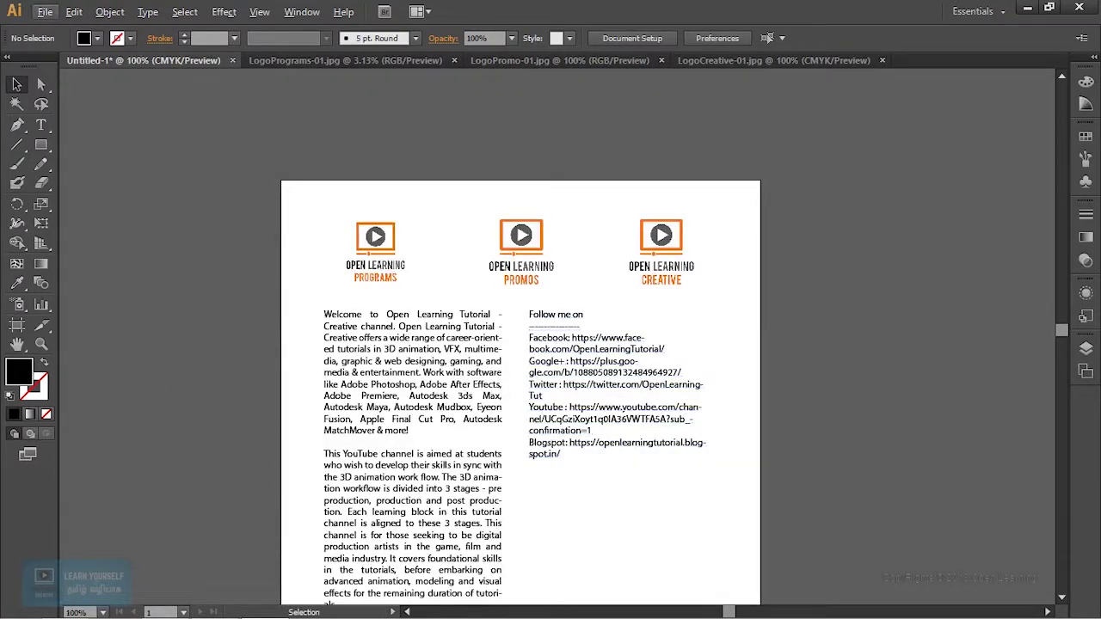
pyautogui.click(617, 456)
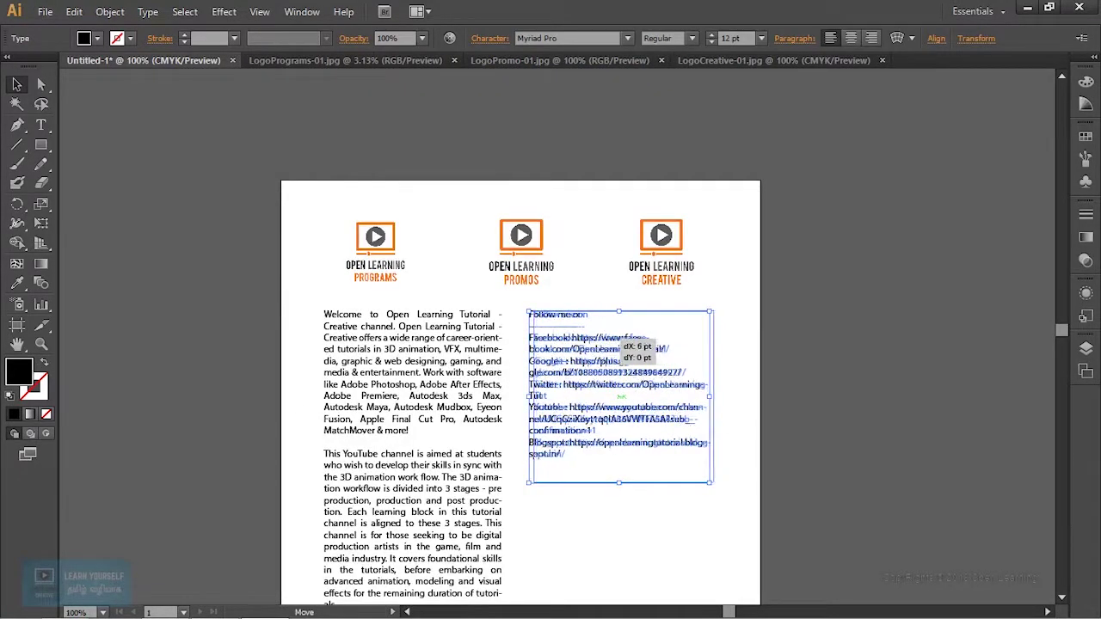
pyautogui.scroll(-4, 516, 387)
pyautogui.hotkey('ctrl', 'shift', 'a')
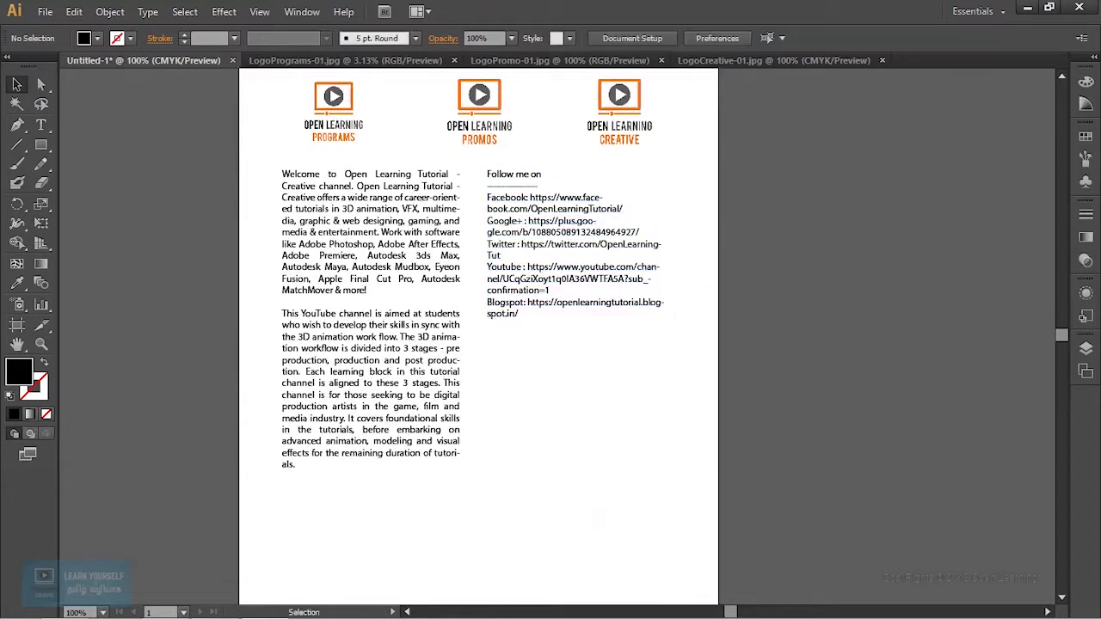
pyautogui.hotkey('ctrl', '-')
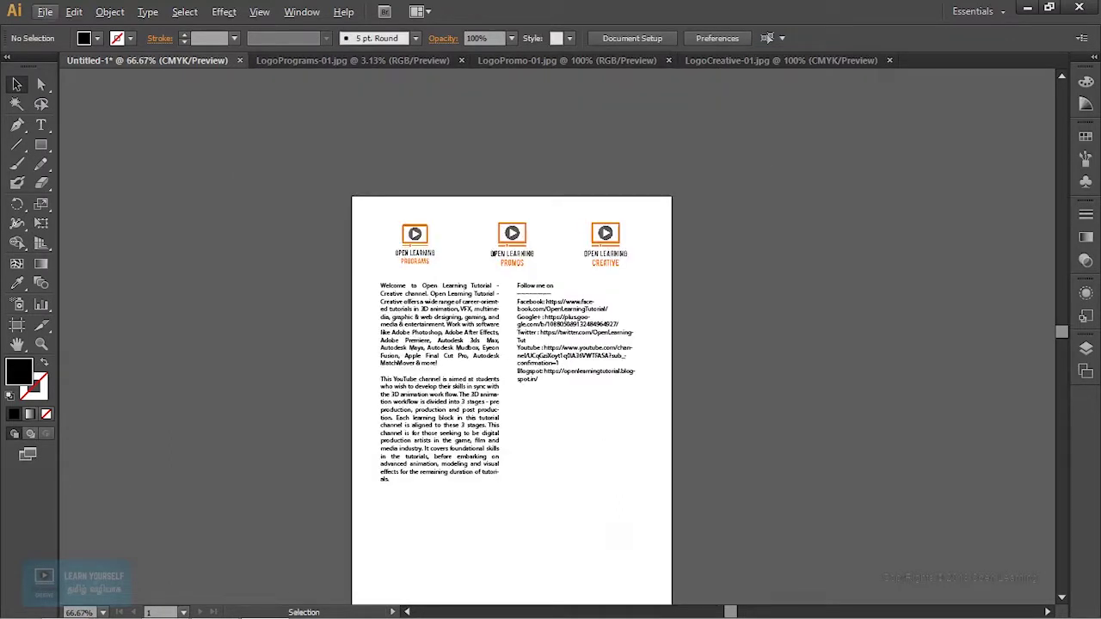
pyautogui.scroll(-3, 551, 344)
# Step: Place a copy of the social links near the page bottom, widened so each link fits one line
pyautogui.moveTo(557, 223)
pyautogui.mouseDown()
pyautogui.moveTo(417, 441)
pyautogui.moveTo(632, 443)
pyautogui.moveTo(622, 443)
pyautogui.mouseUp()
pyautogui.click(641, 482)
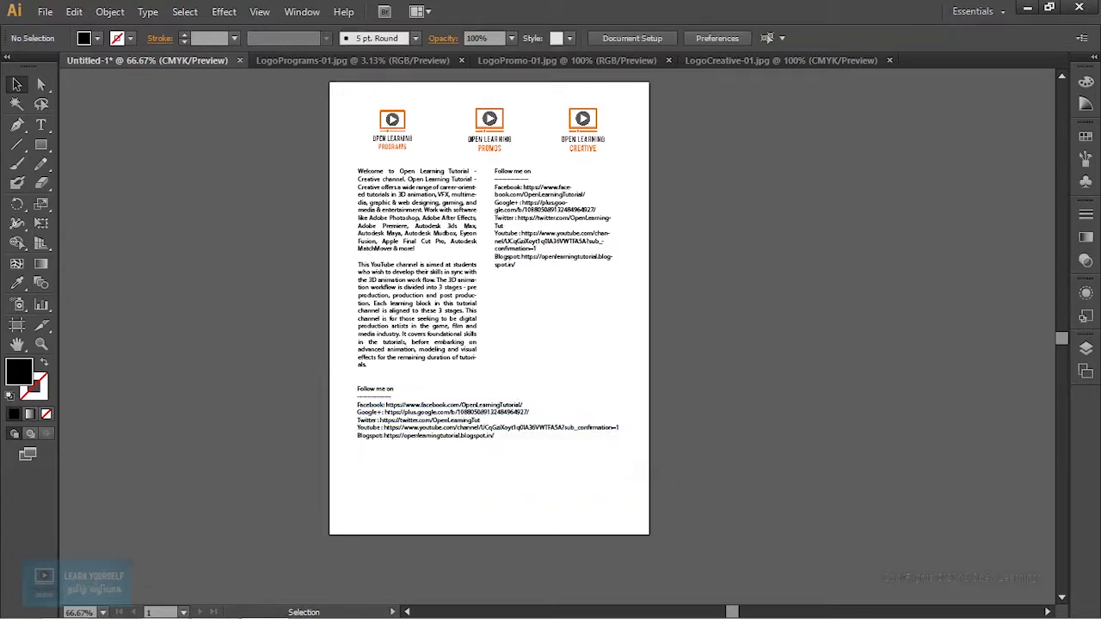
pyautogui.hotkey('ctrl', '+')
pyautogui.hotkey('ctrl', '+')
pyautogui.moveTo(430, 284); pyautogui.dragTo(688, 499)
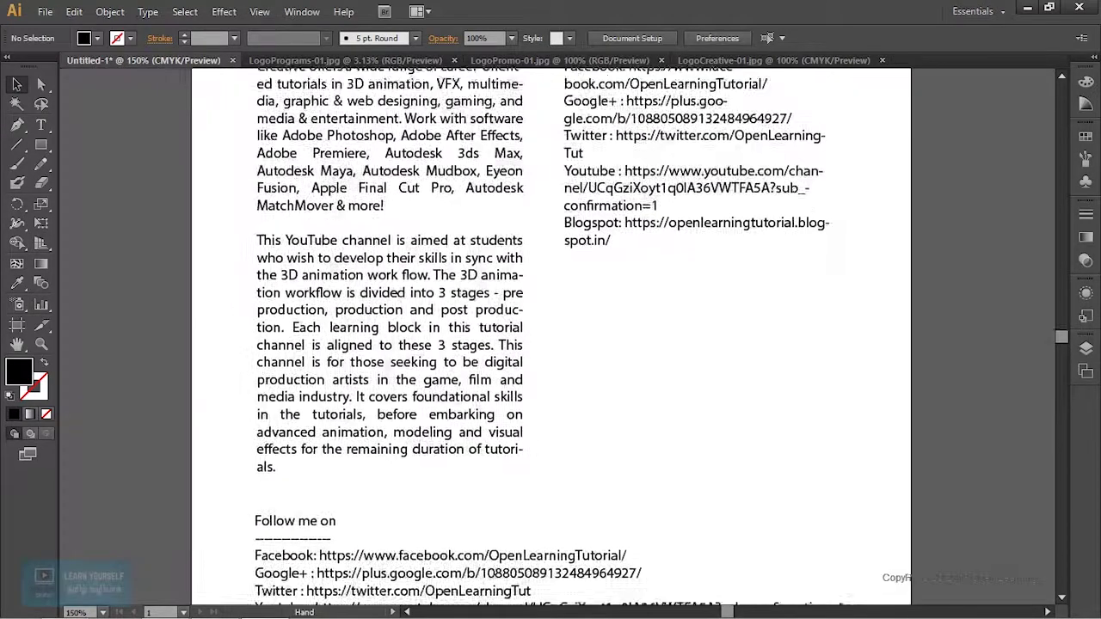
pyautogui.hotkey('ctrl', '-')
pyautogui.hotkey('ctrl', '-')
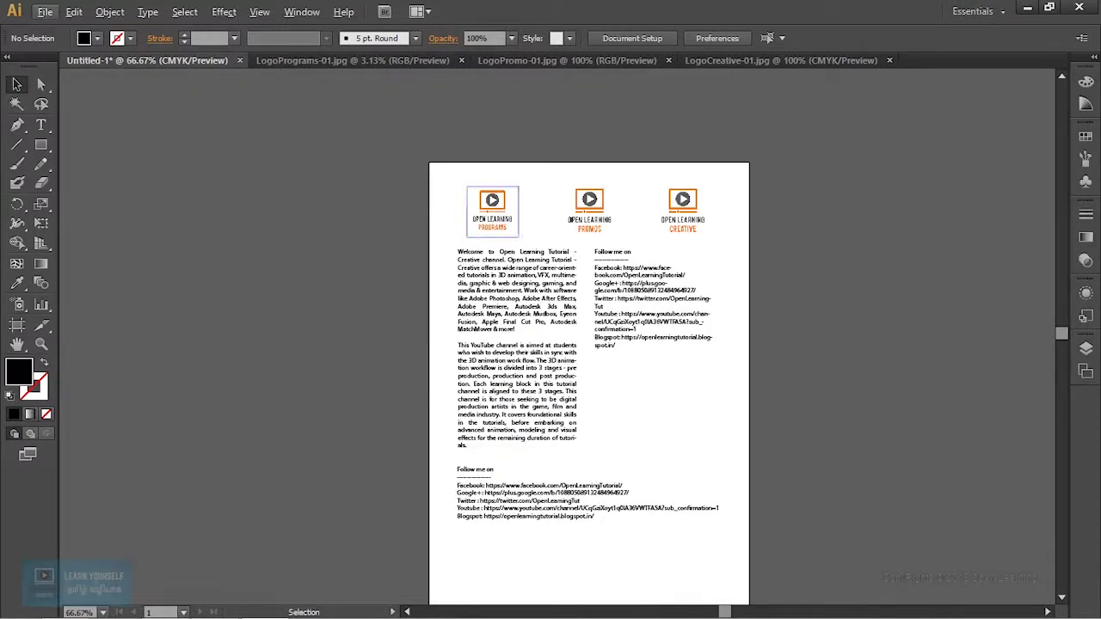
pyautogui.moveTo(533, 387); pyautogui.dragTo(450, 363)
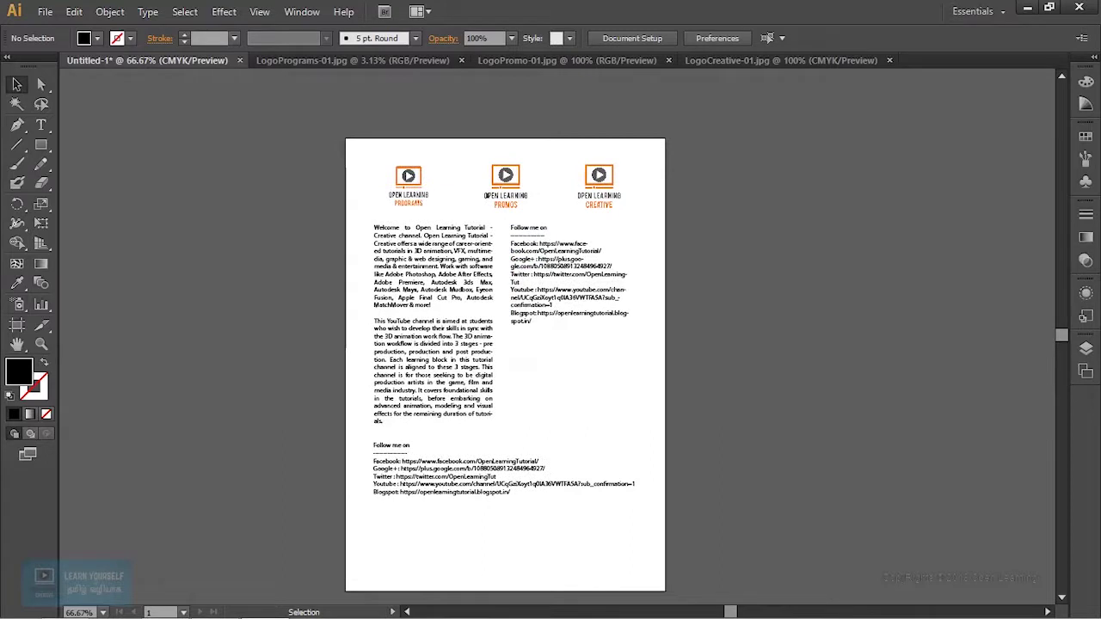